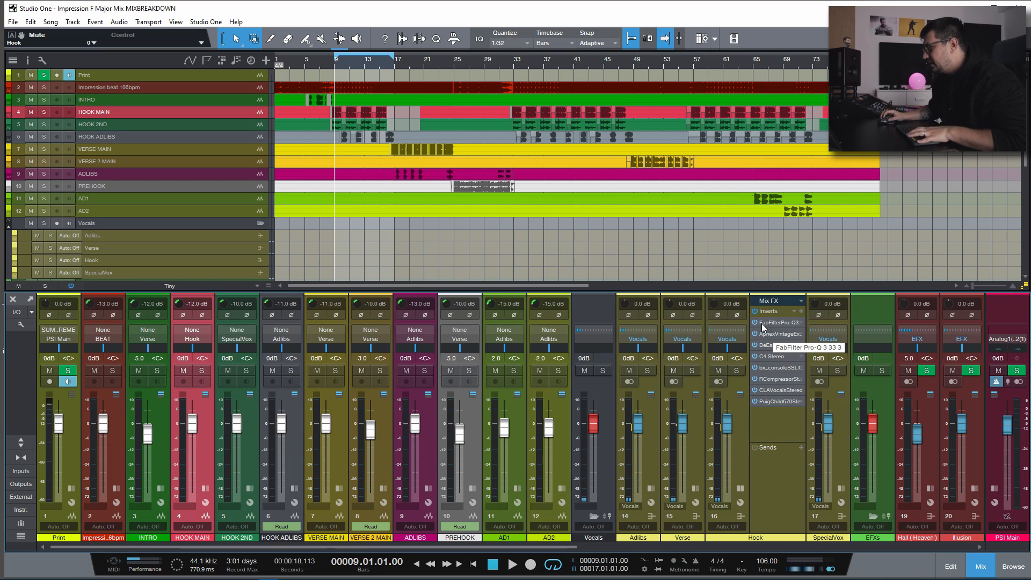
- Play the hook from bar 9 and inspect the EchoBoy delay and Seventh Heaven reverb fed by HOOK MAIN's sends
key(space)
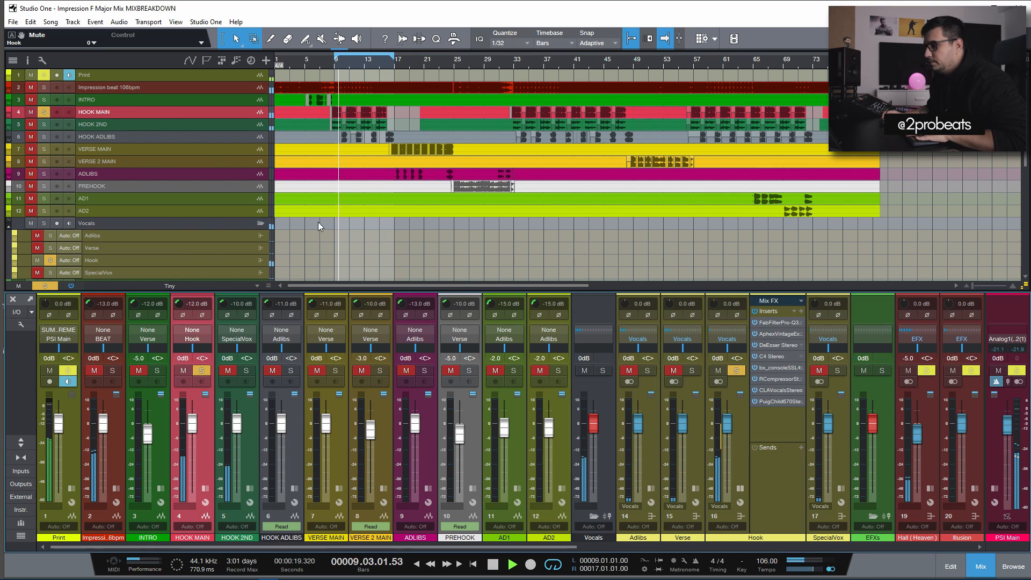
click(206, 488)
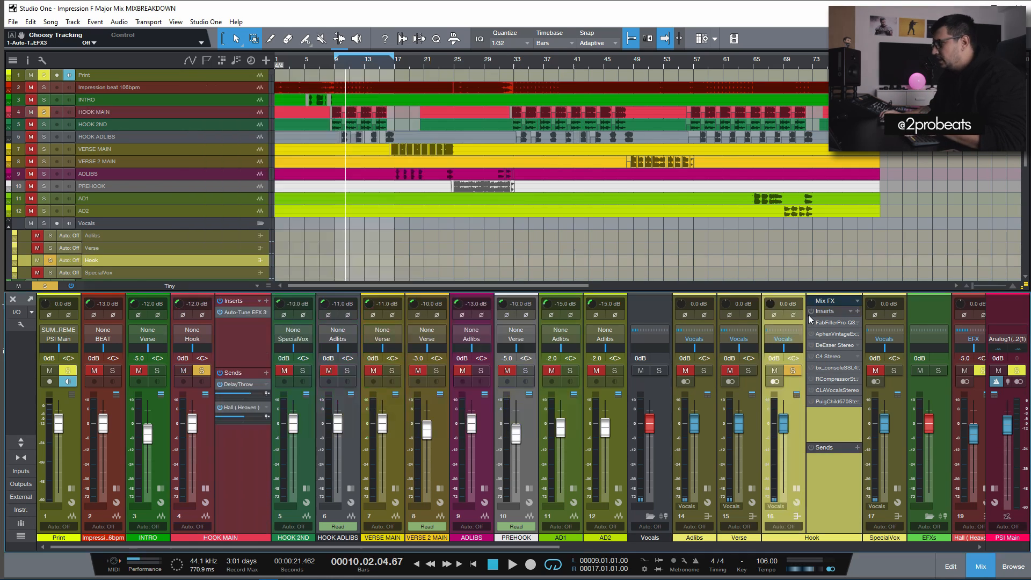
double_click(239, 383)
drag(685, 131, 623, 172)
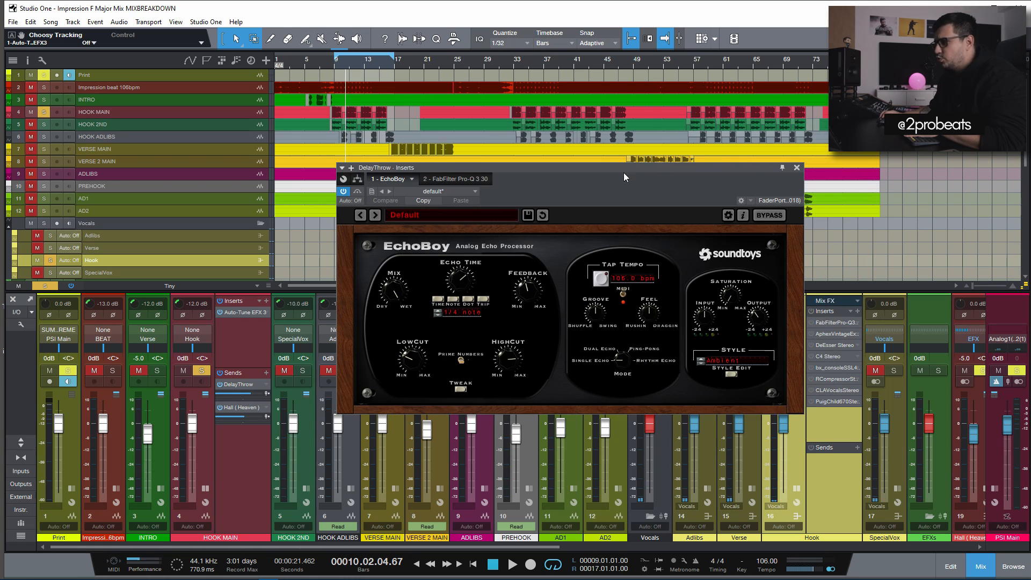
key(space)
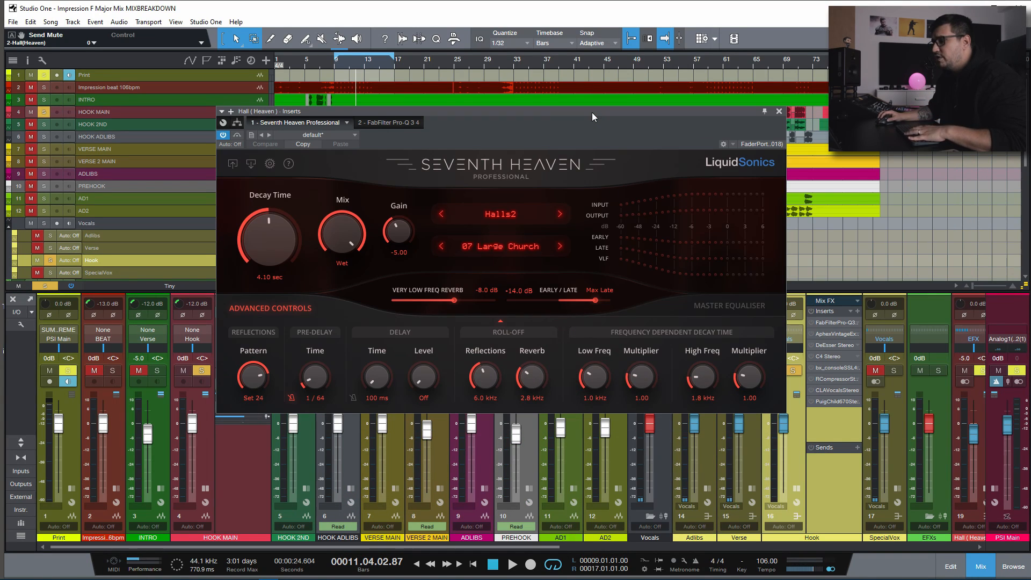
drag(592, 112, 642, 112)
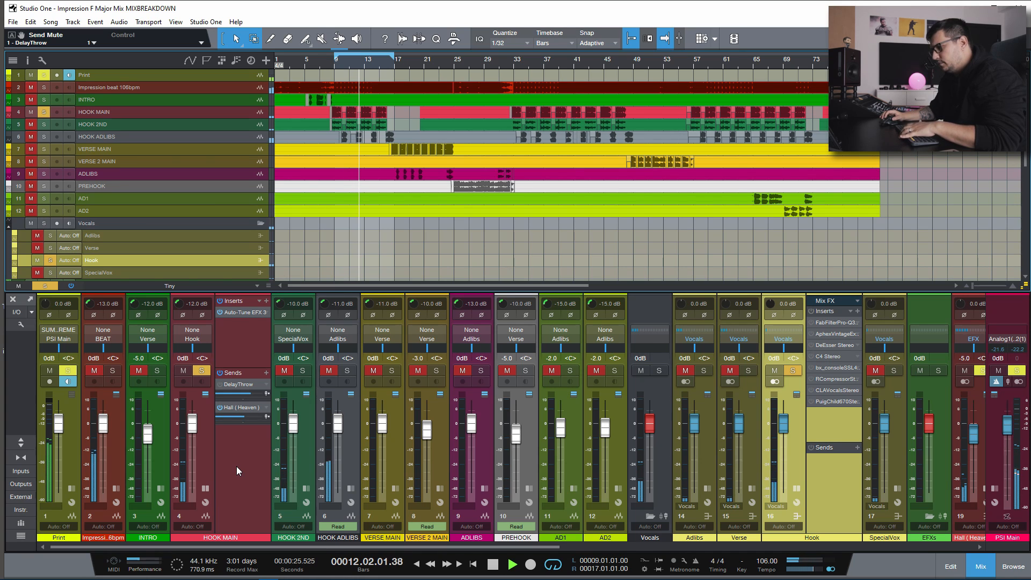
- Switch HOOK MAIN's DelayThrow send back on and look over the effects and bus channels in the console
key(space)
click(220, 385)
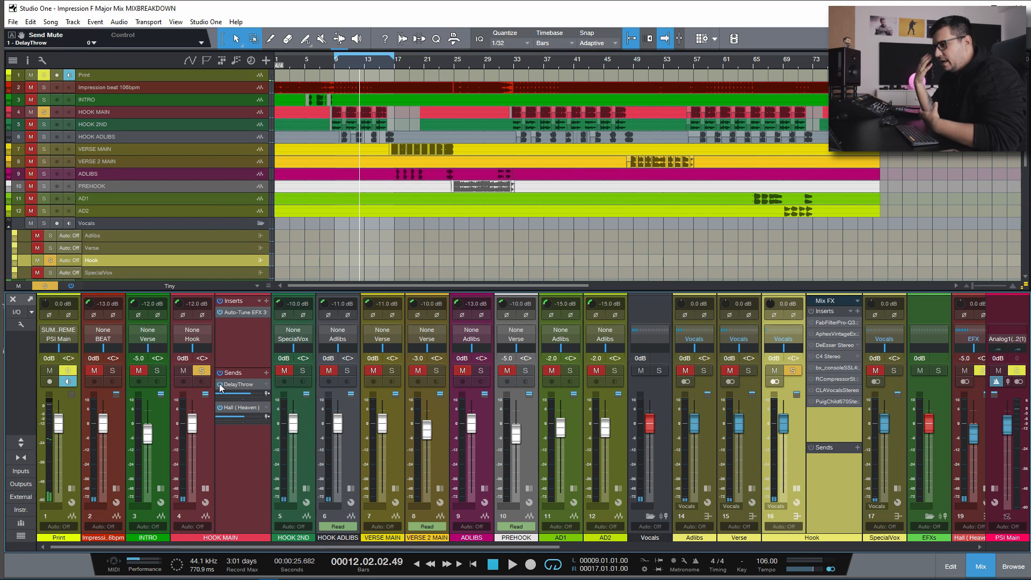
drag(424, 546, 825, 547)
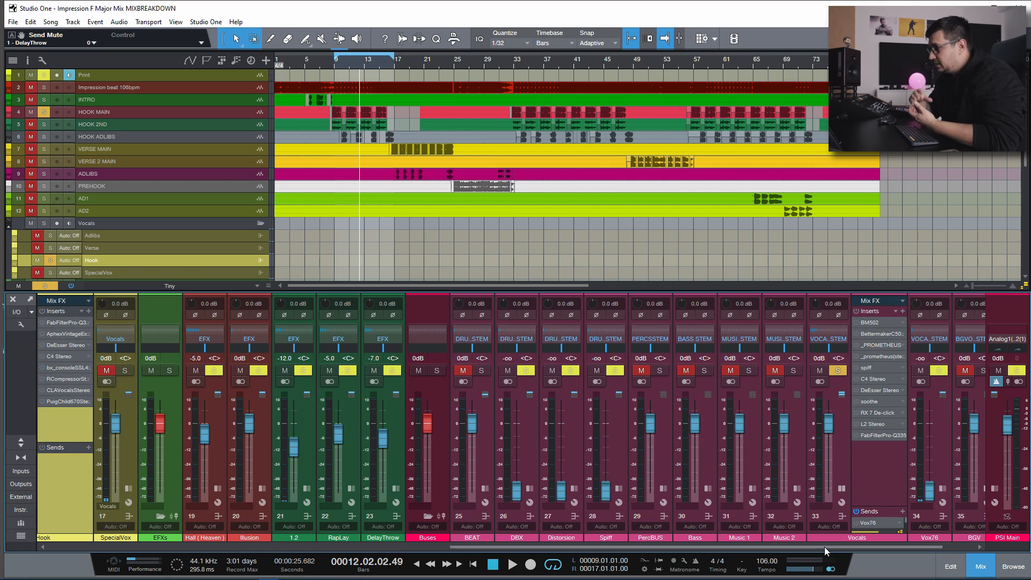
drag(824, 546, 359, 553)
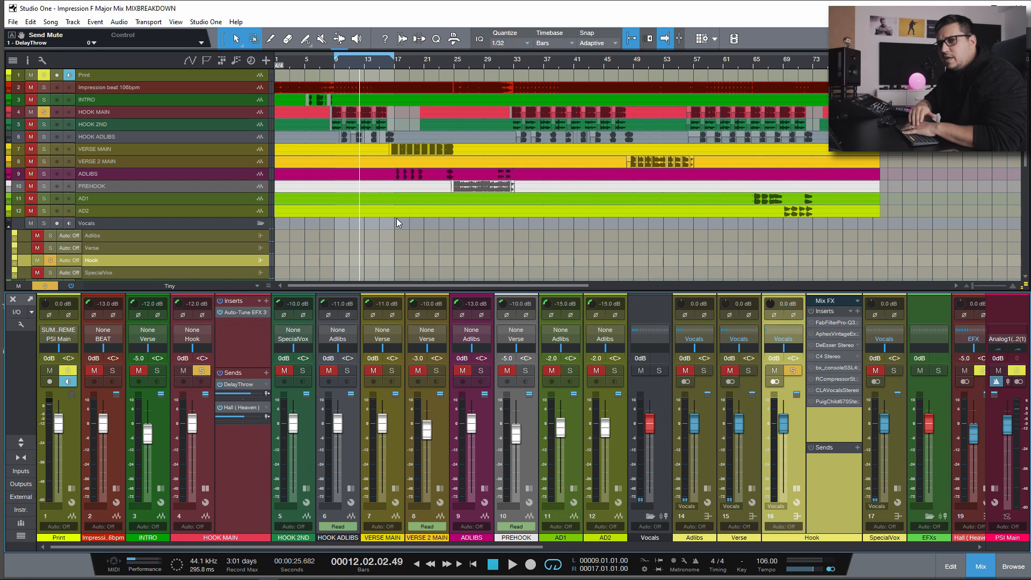
- Play the hook from bar 9 without bus processing, and enable and open FabFilter Pro-Q 3 on the Hook bus
key(space)
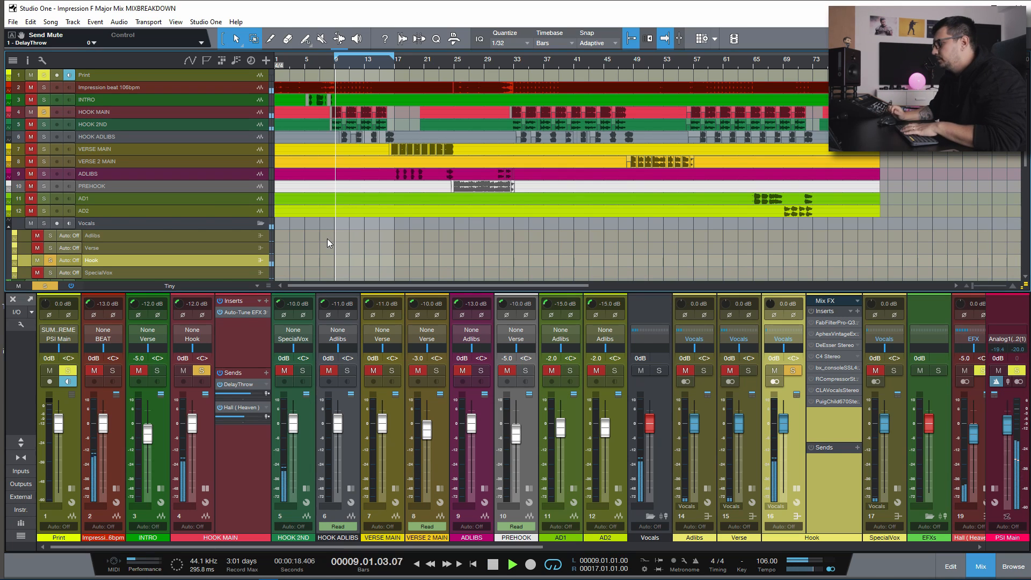
key(space)
click(811, 323)
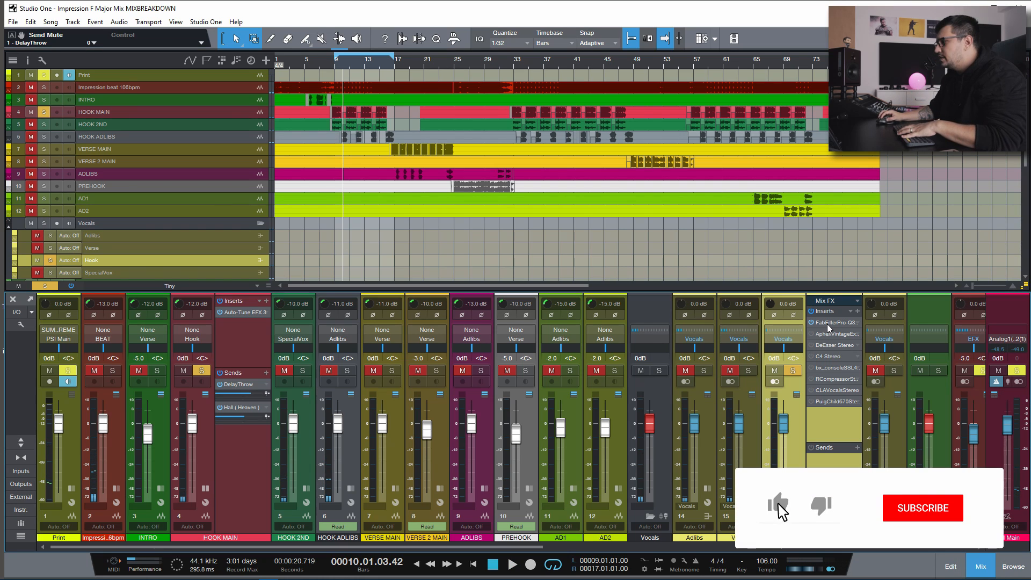
double_click(829, 323)
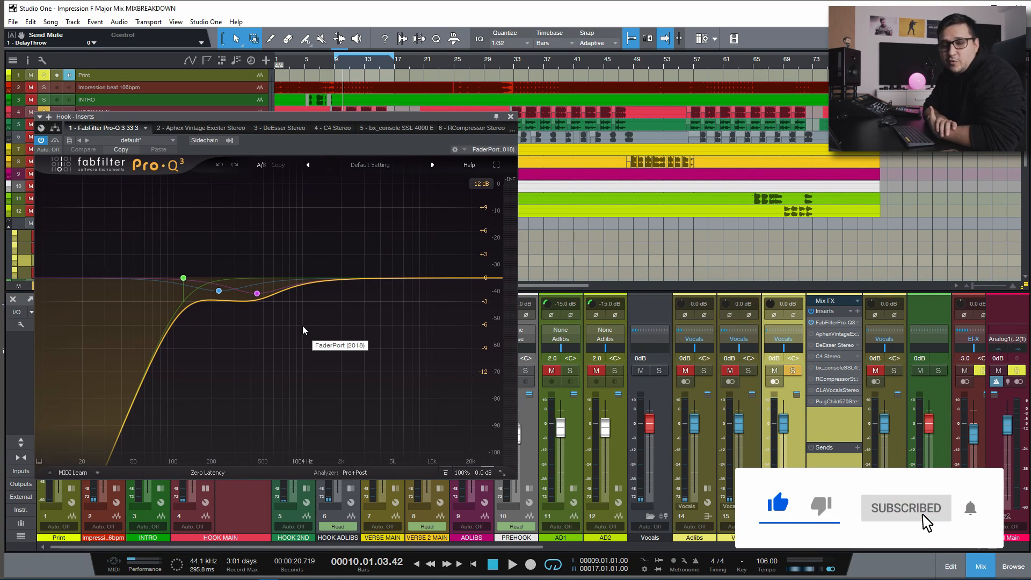
- Inspect the low-mid EQ cut in Pro-Q 3 and compare the hook with the EQ bypassed and active
click(218, 291)
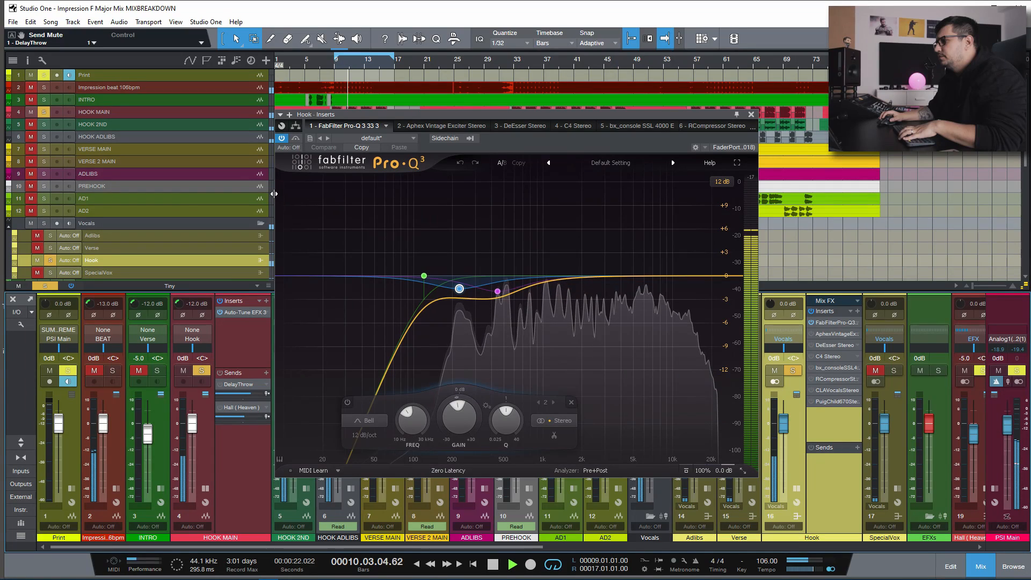
click(296, 139)
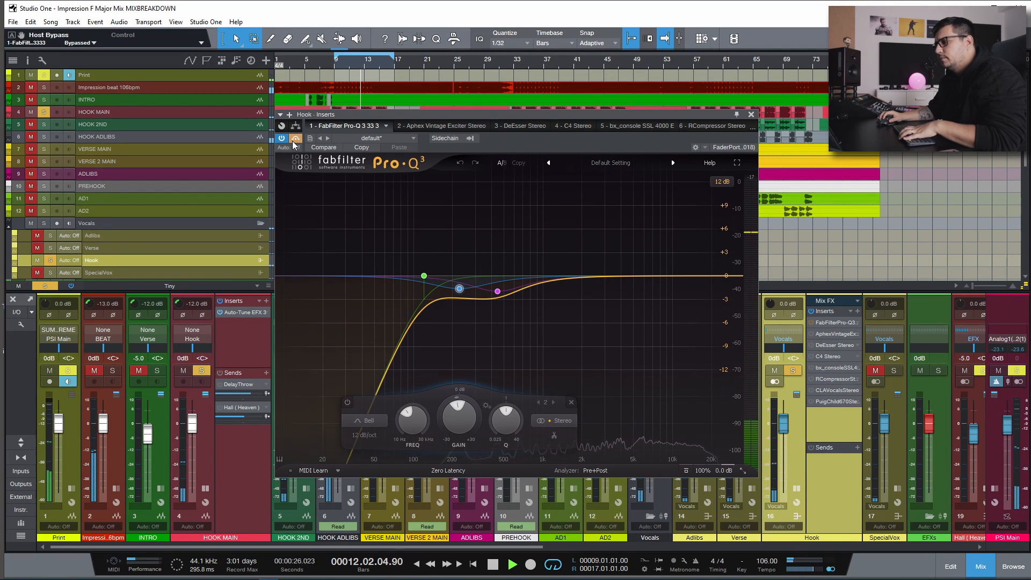
click(295, 138)
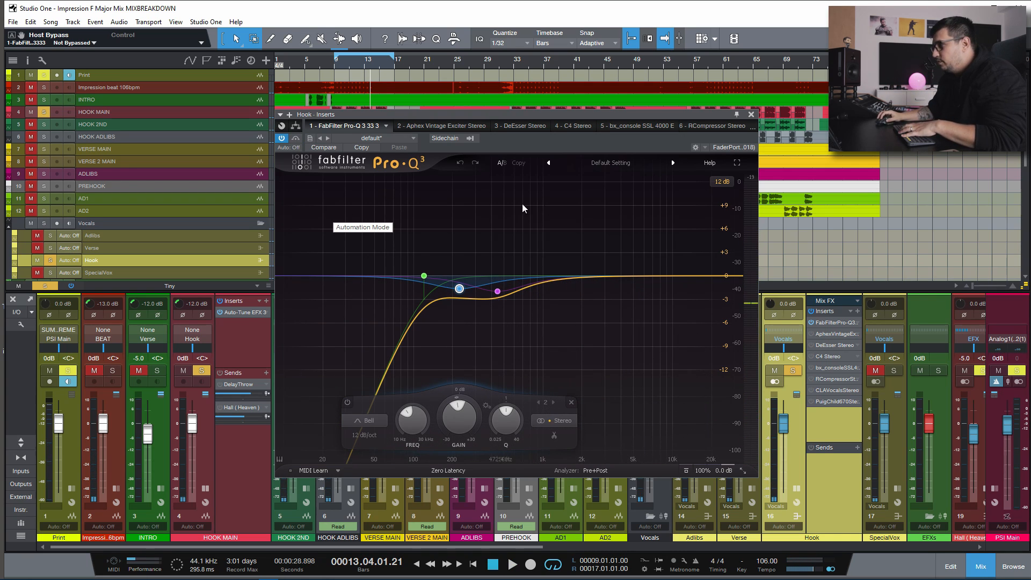
click(751, 114)
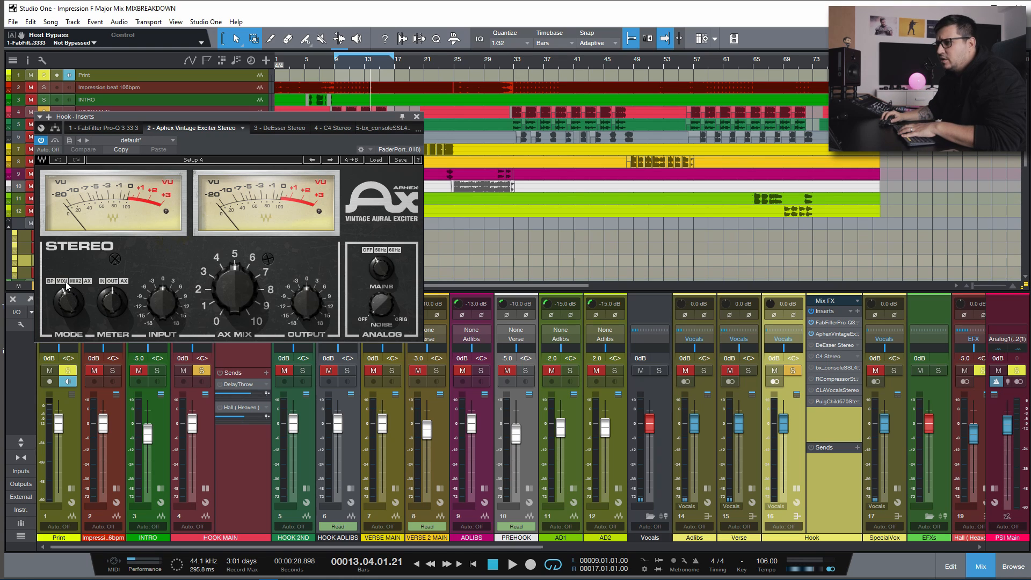
- Inspect the Aphex Vintage Exciter's AX Mix setting and compare the hook with the exciter bypassed and active
mouse_move(232, 302)
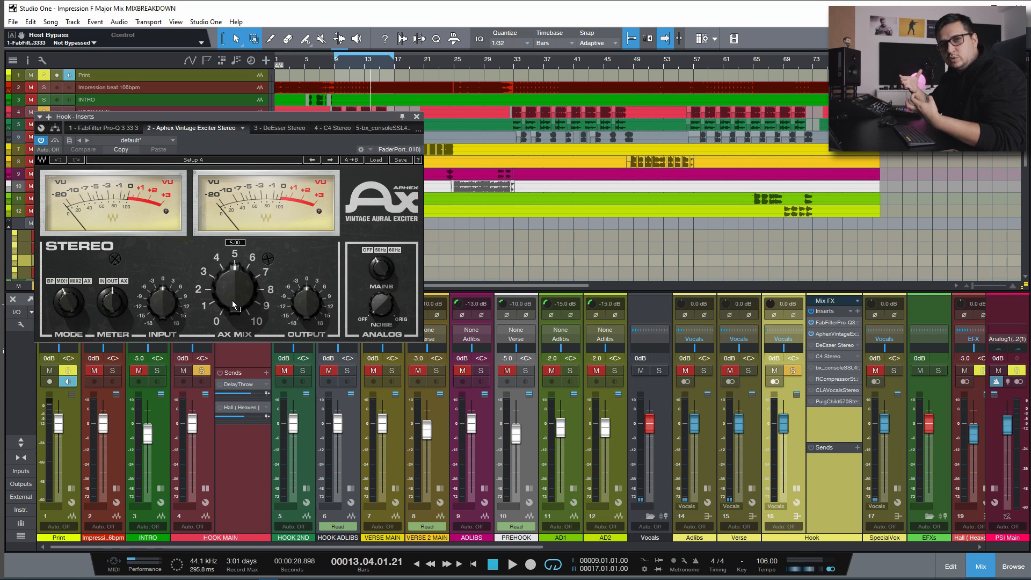
key(space)
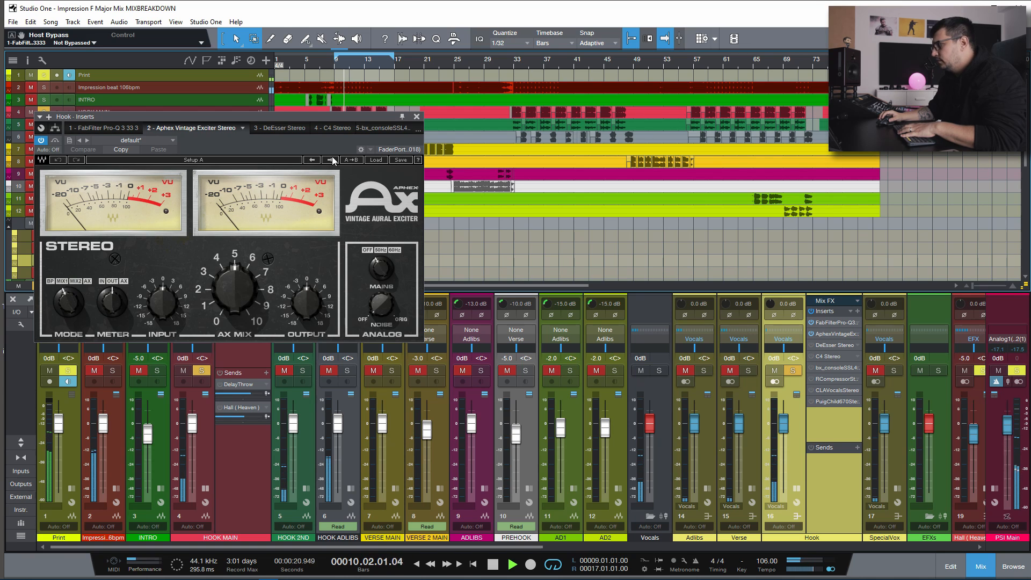
click(54, 141)
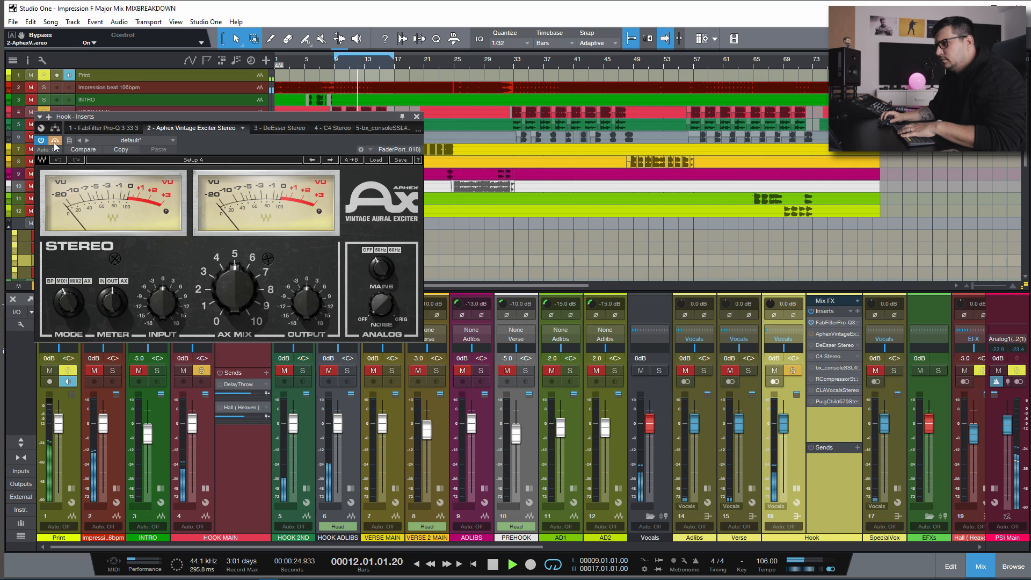
click(55, 141)
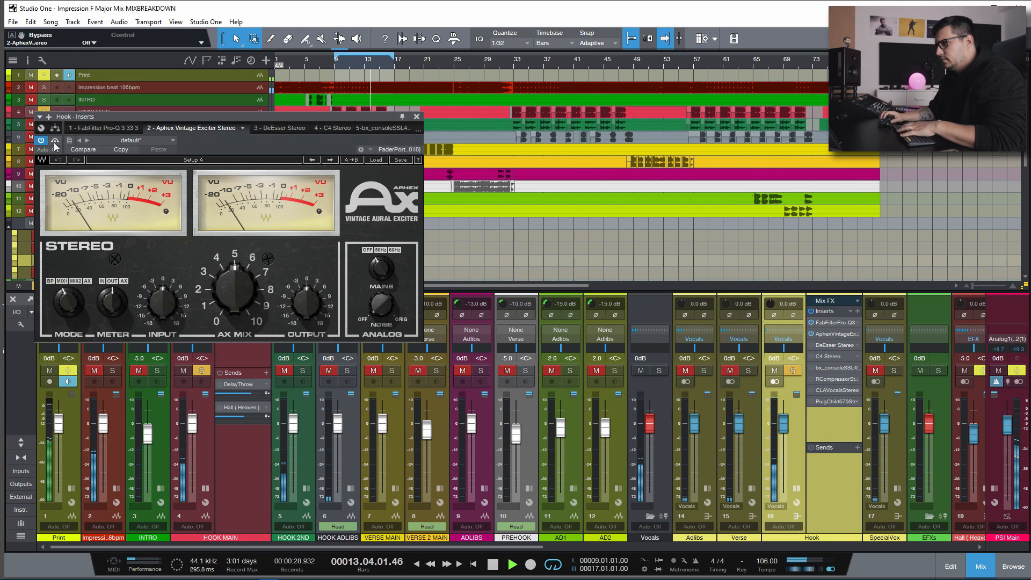
key(space)
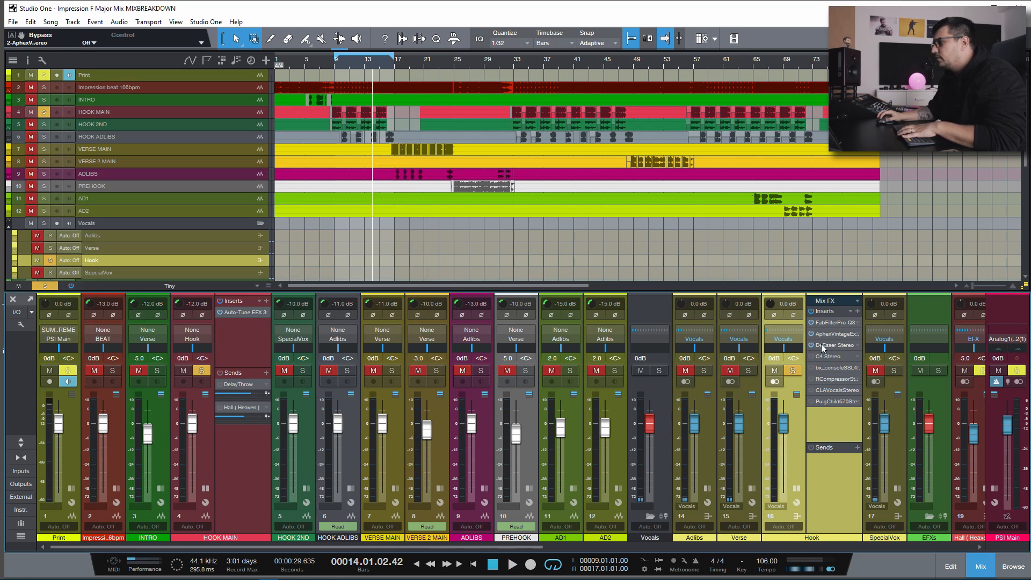
- Open the DeEsser on the Hook bus and audition how it reduces sibilance during playback
click(823, 346)
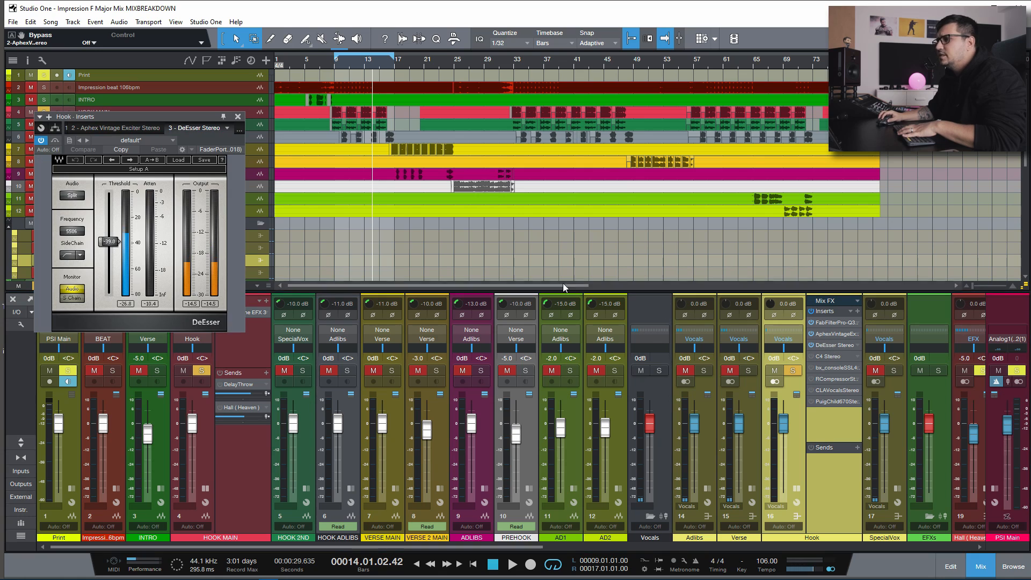
key(space)
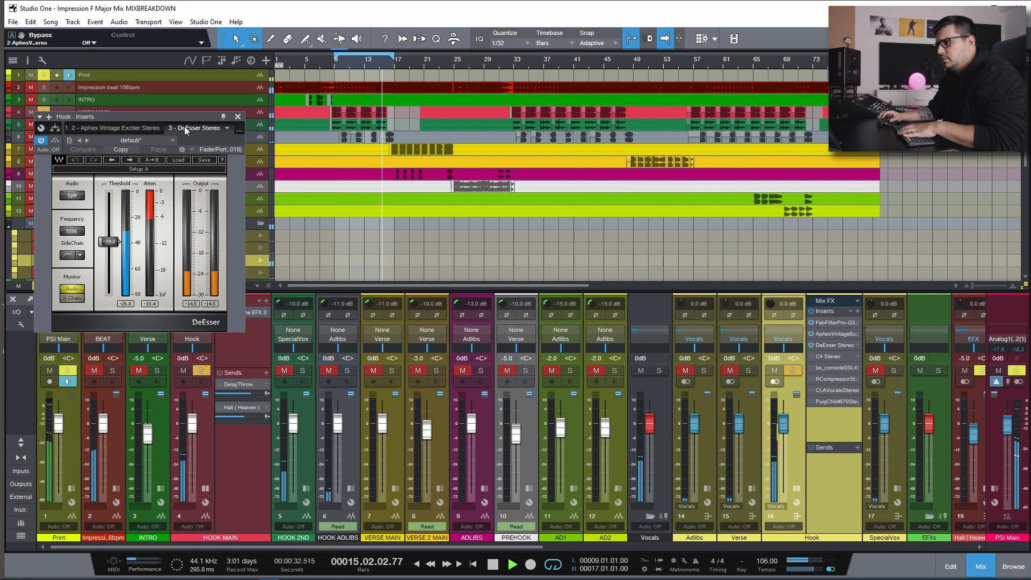
key(space)
click(237, 117)
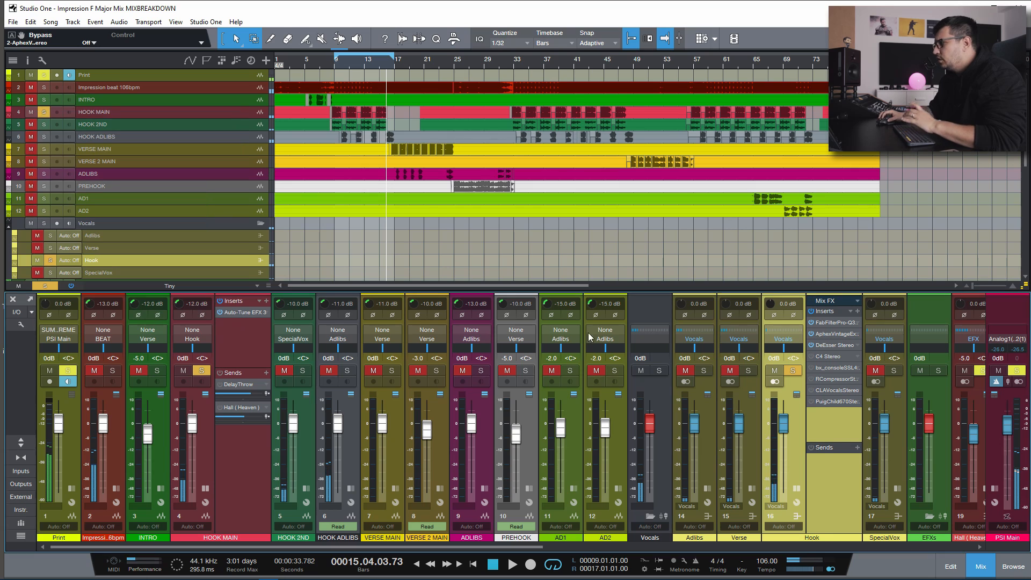
- Enable the C4 multiband processor on the Hook bus and audition its third band soloed during playback
click(816, 356)
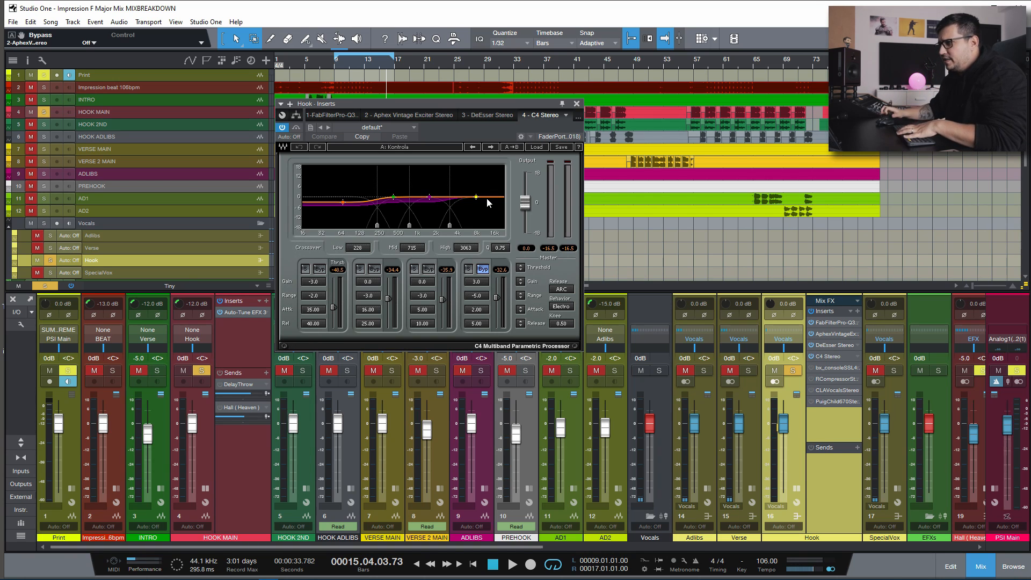
key(space)
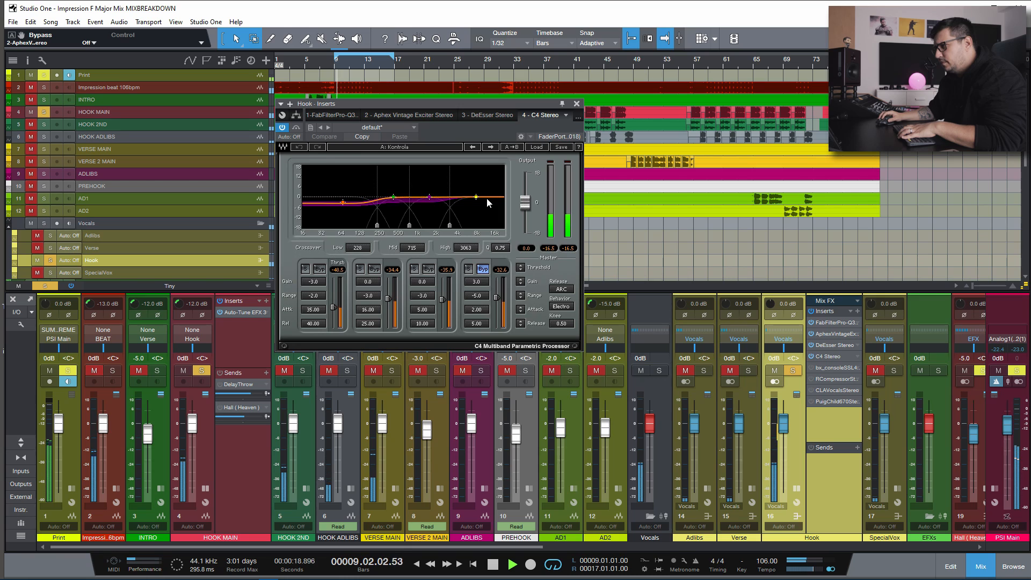
click(416, 268)
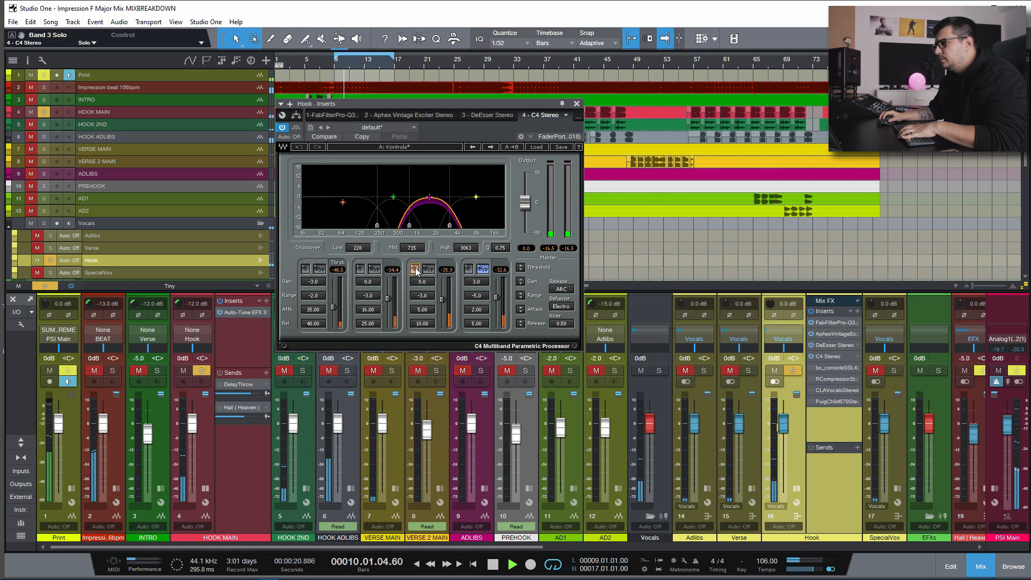
click(415, 269)
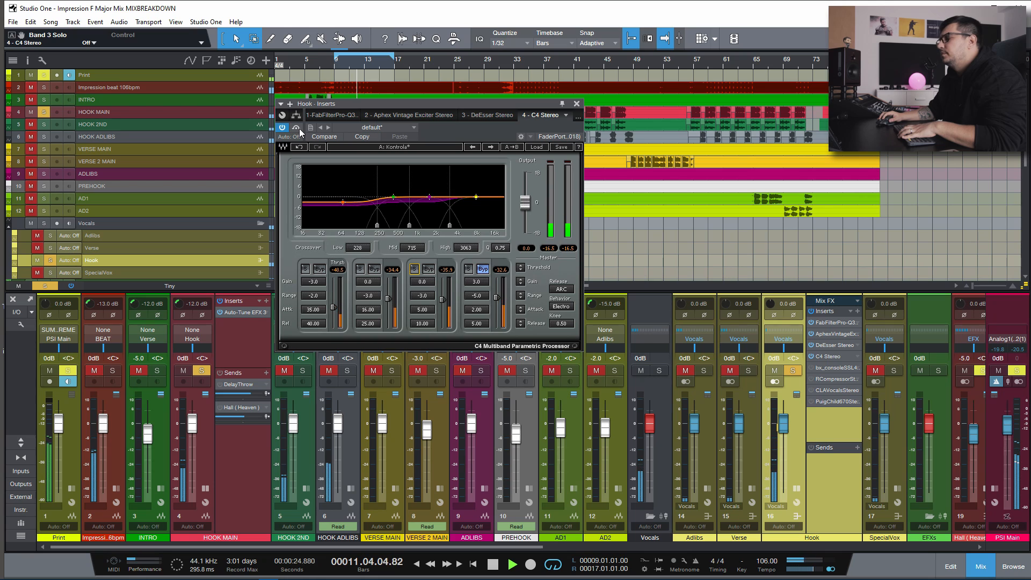
- Open the bx_console SSL 4000 E on the Hook bus and compare the hook with it switched off and on
click(830, 368)
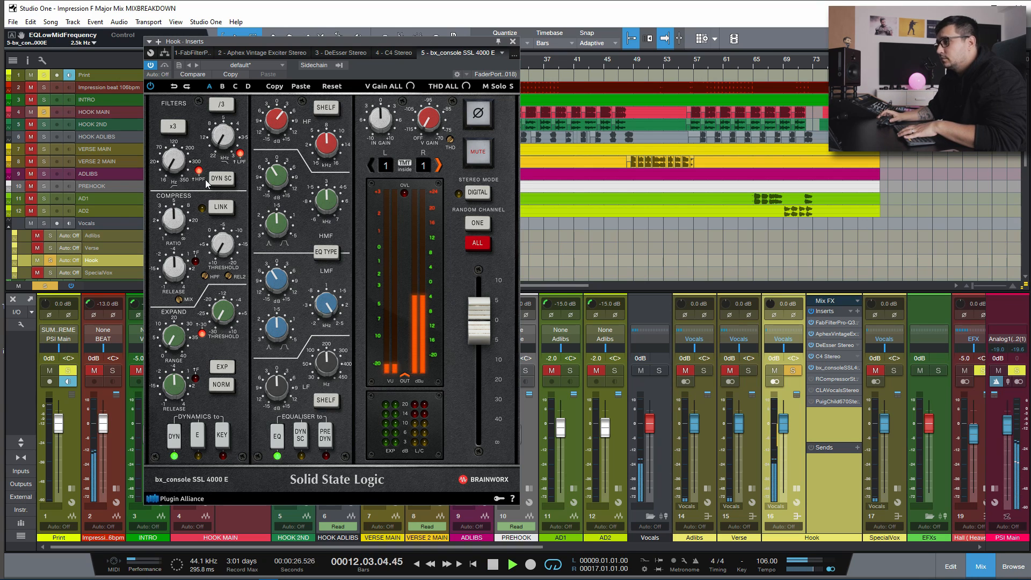
click(151, 87)
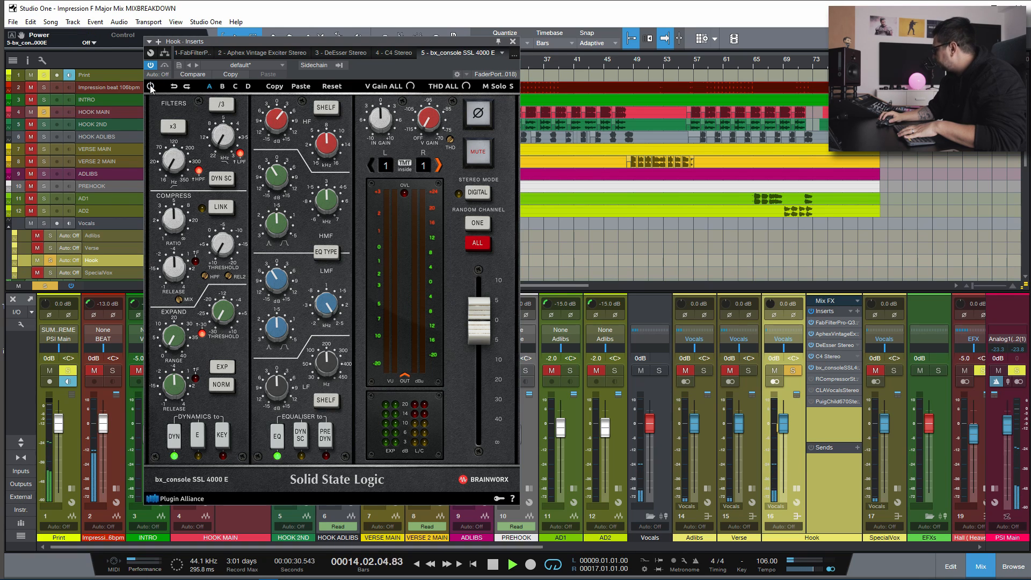
click(151, 87)
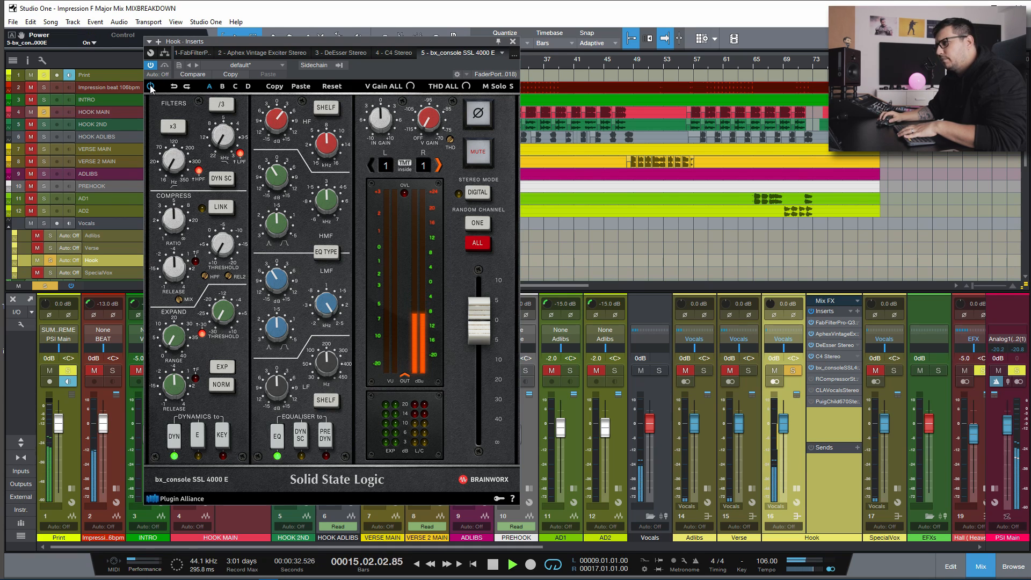
key(space)
click(513, 41)
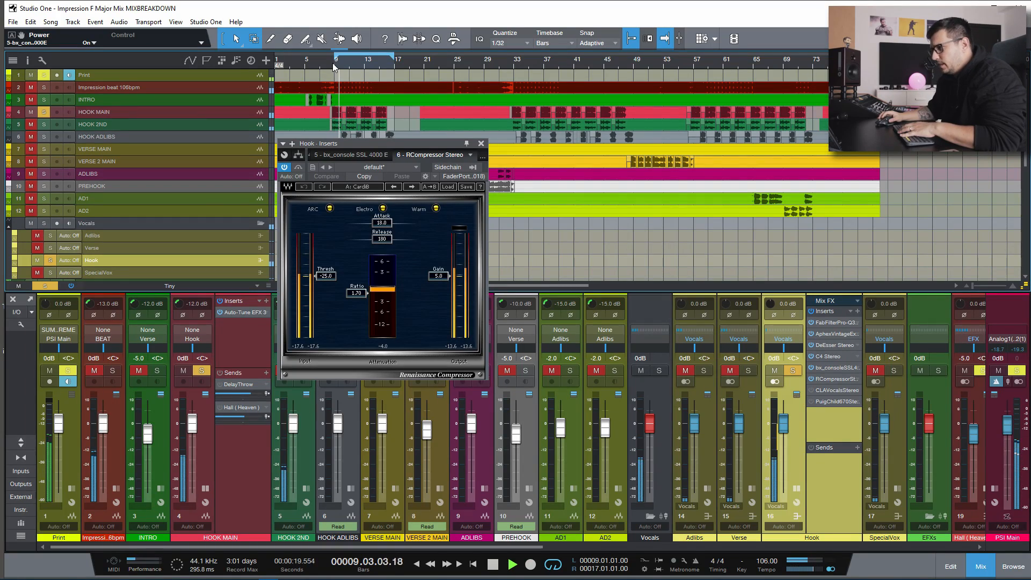
- Compare the hook with the Hook bus's Renaissance Compressor bypassed and active
click(301, 168)
click(298, 167)
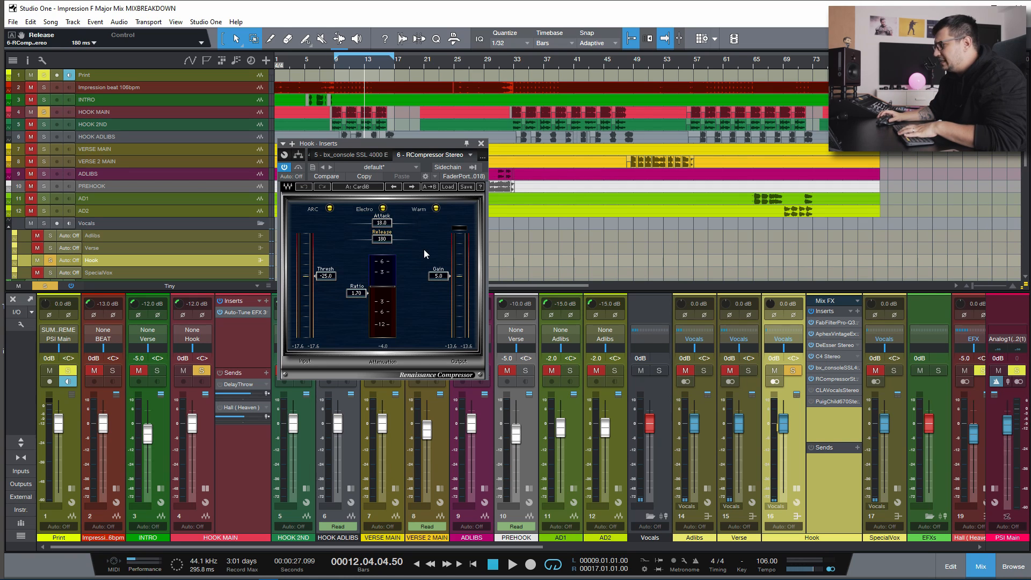
- Open CLA Vocals on the Hook bus and raise its Pitch fader to 10.0 during playback
click(822, 391)
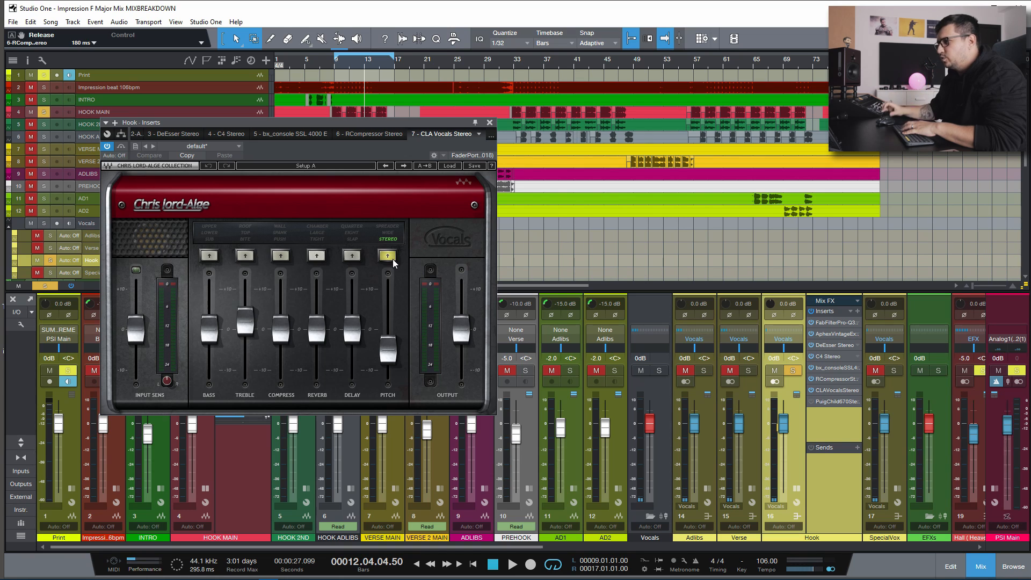
key(space)
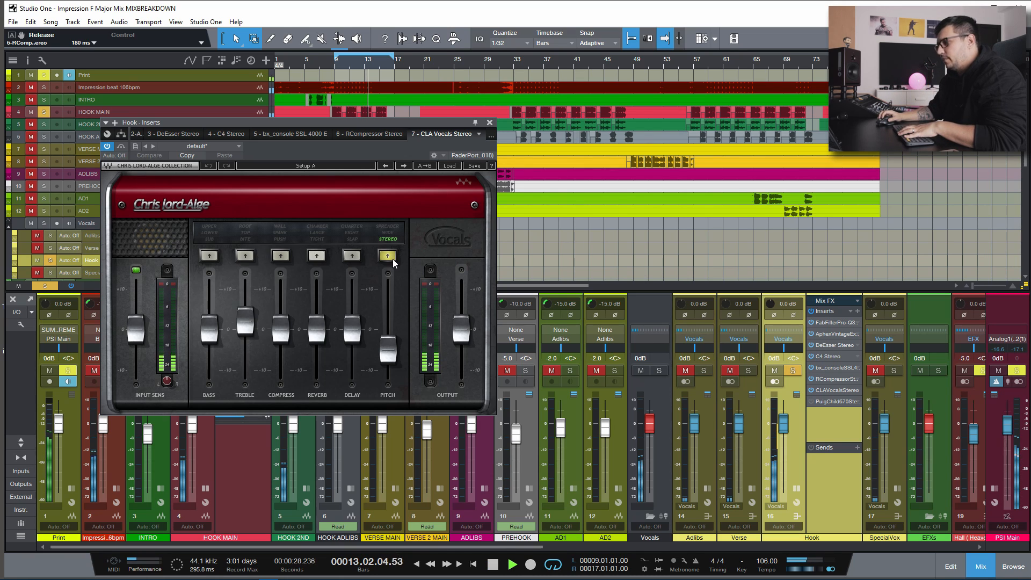
drag(387, 351, 386, 297)
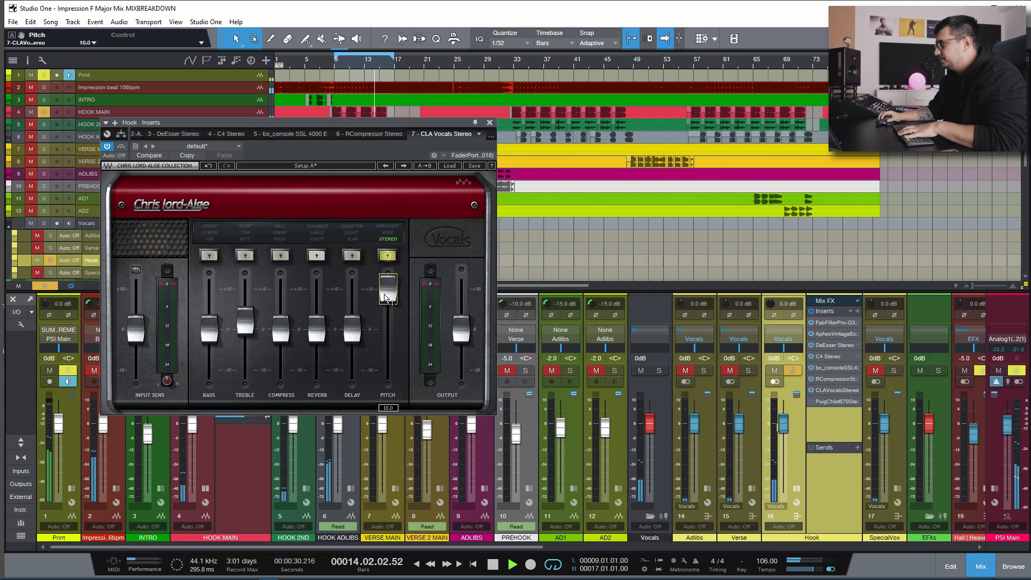
- Undo the last Pitch fader change in CLA Vocals on the Hook bus and stop playback
key(ctrl+z)
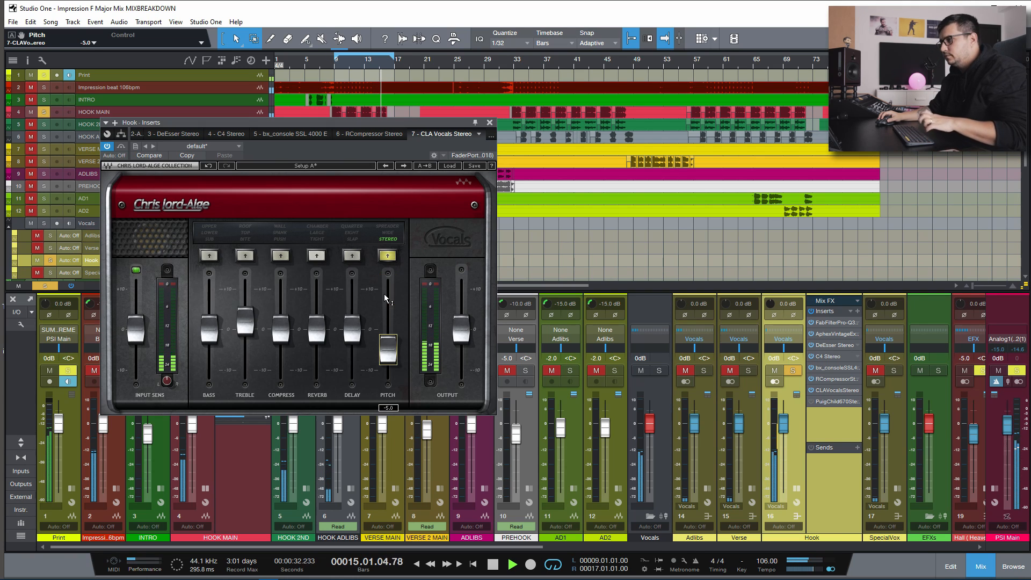
key(space)
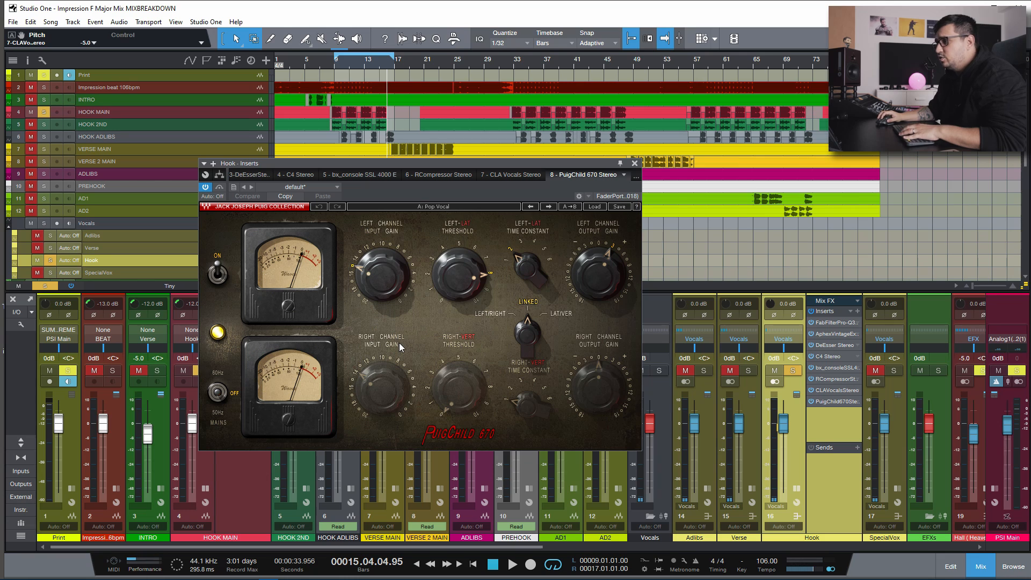
- Play the hook from bar 9 and compare it with the Hook bus's PuigChild 670 bypassed and active
click(333, 68)
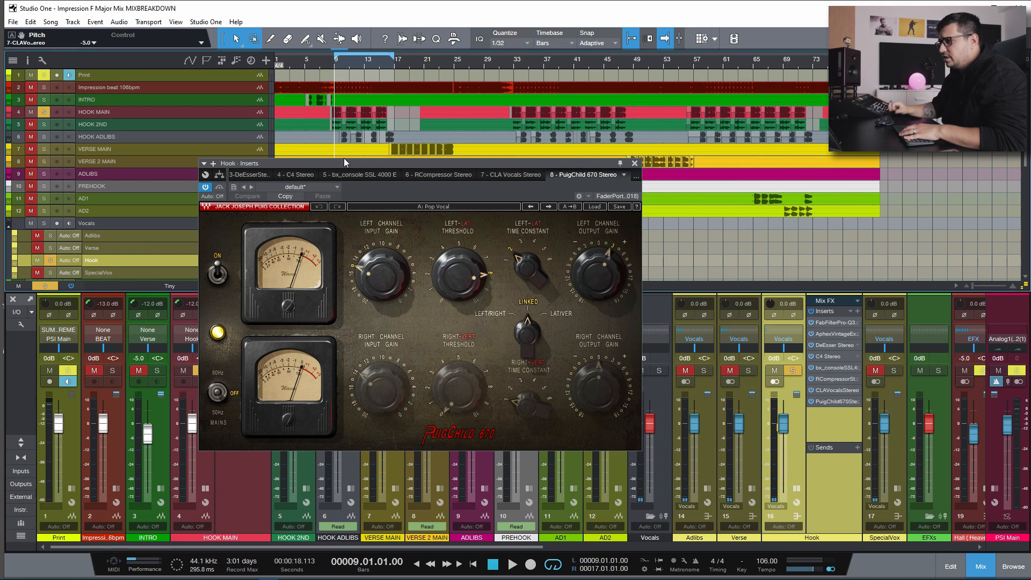
key(space)
mouse_move(520, 266)
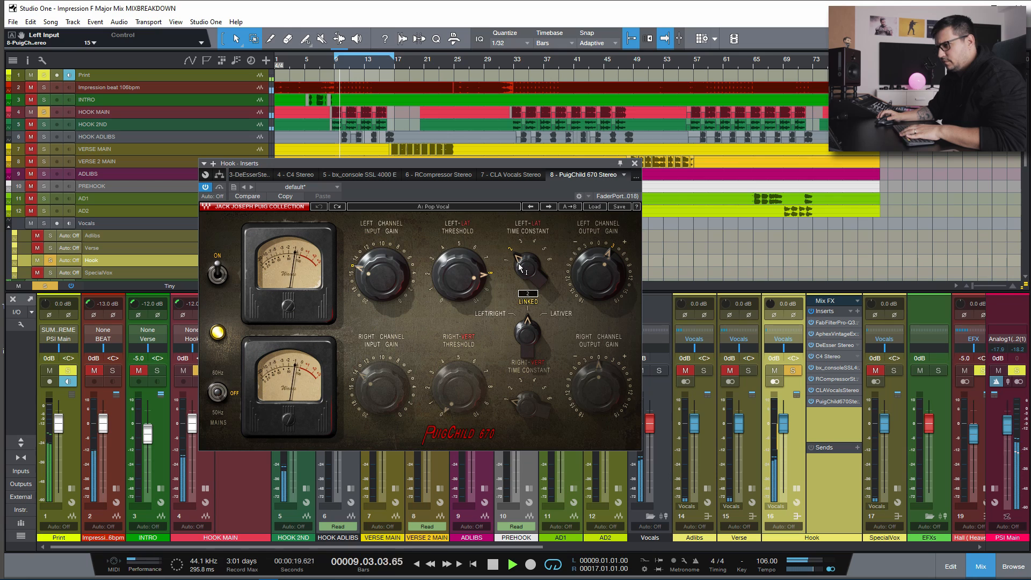
click(219, 187)
click(219, 187)
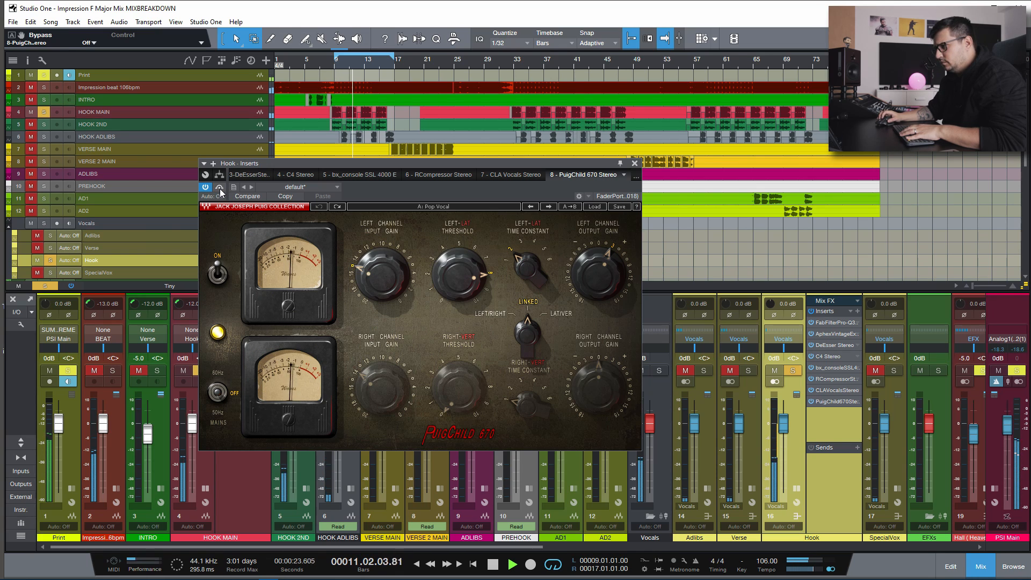
key(space)
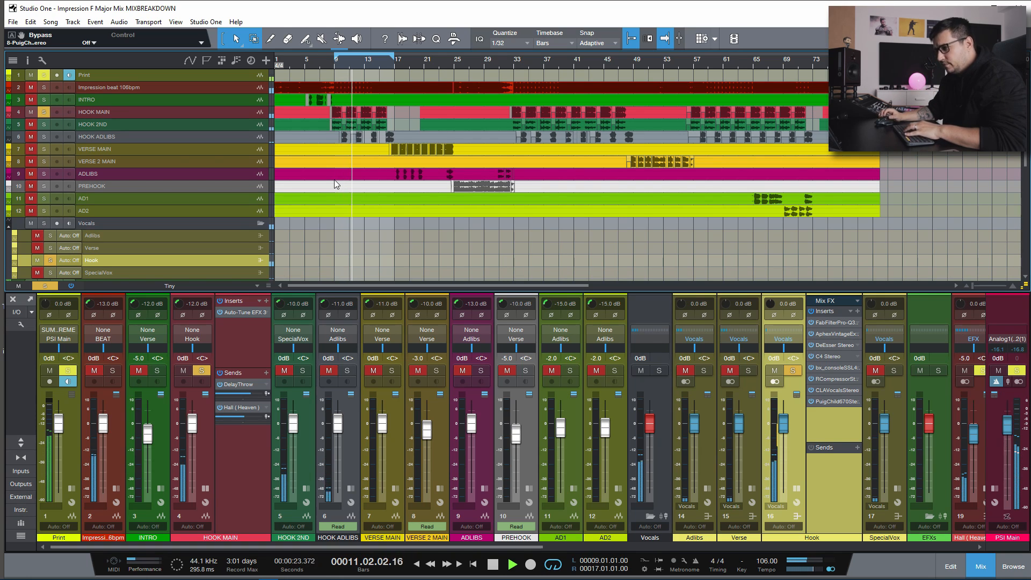
key(space)
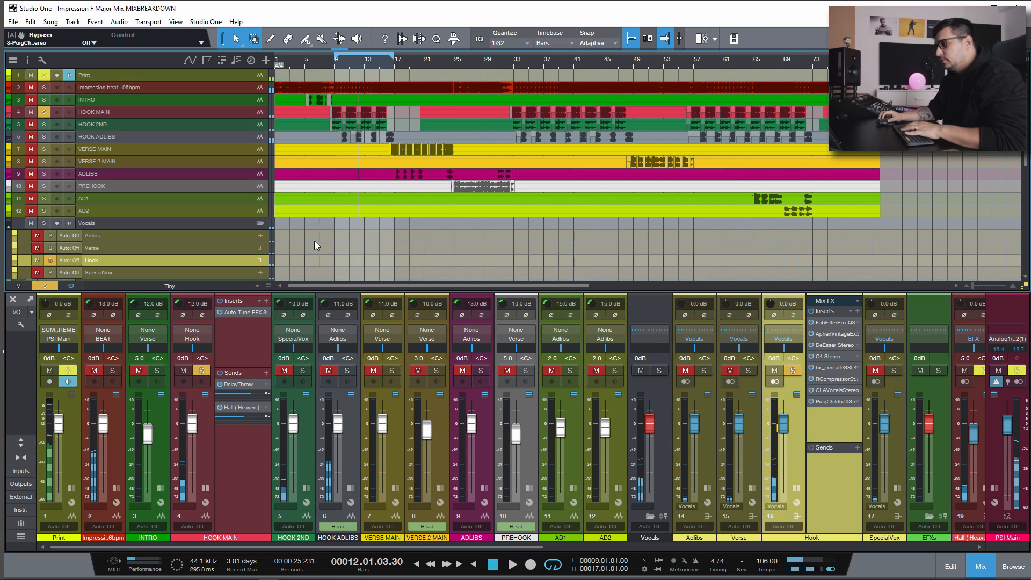
- Solo HOOK 2ND instead of HOOK MAIN, expand its channel to show inserts and sends, and audition it
click(302, 370)
click(201, 371)
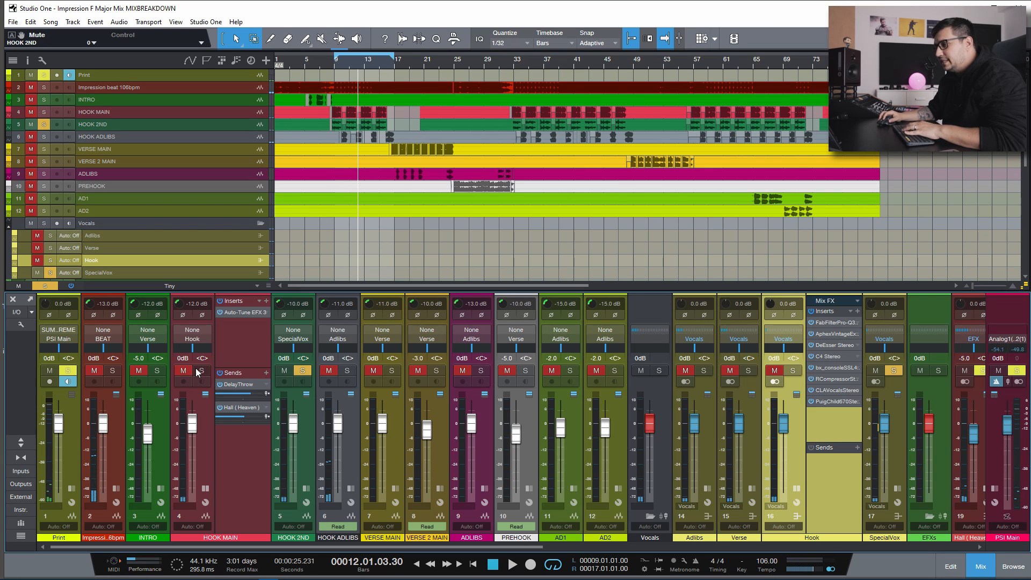
click(305, 489)
click(334, 241)
key(space)
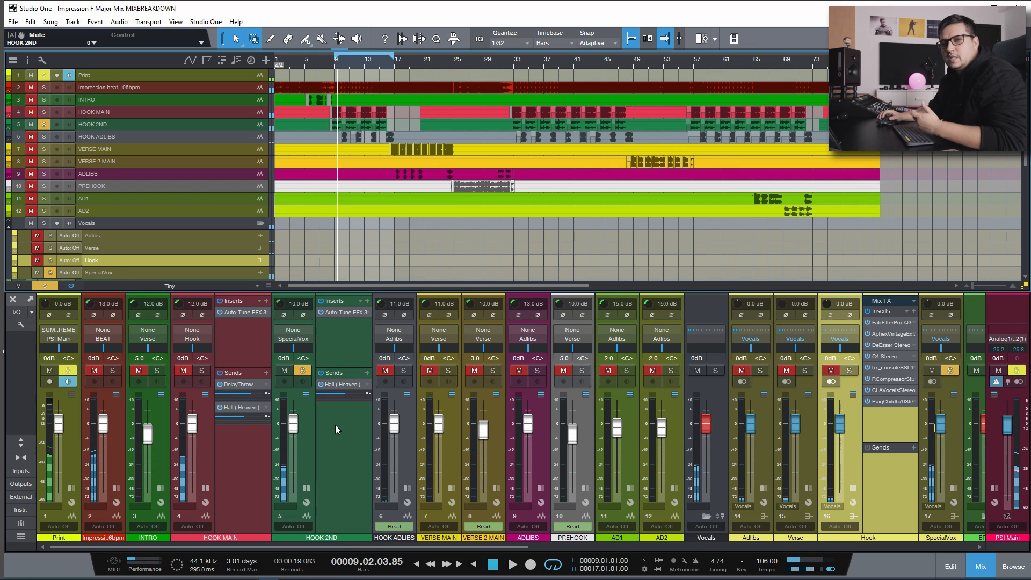
- Select the SpecialVox bus, open its bx_console N and review the filter and EQ settings
drag(335, 424, 138, 421)
click(138, 421)
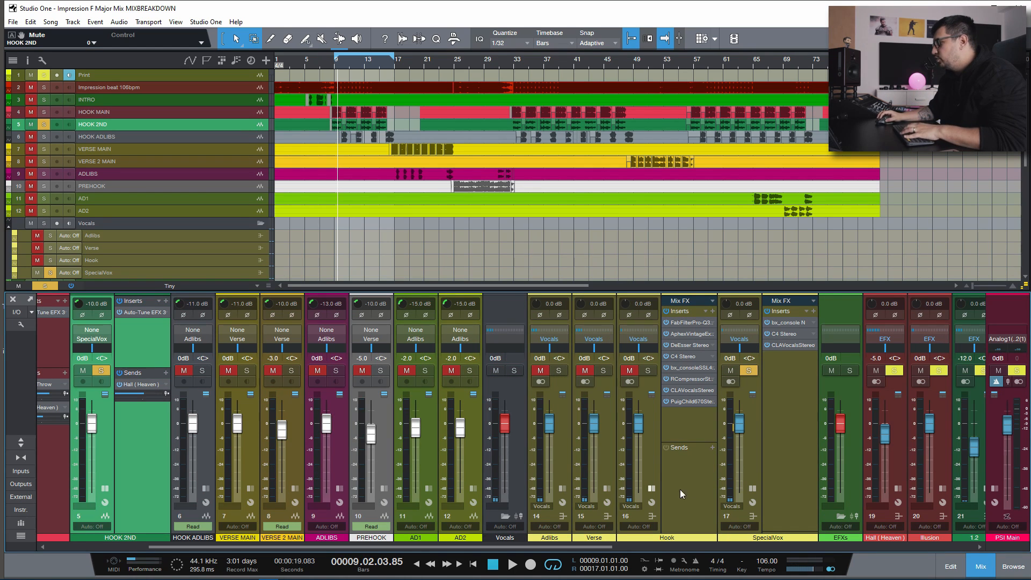
click(797, 423)
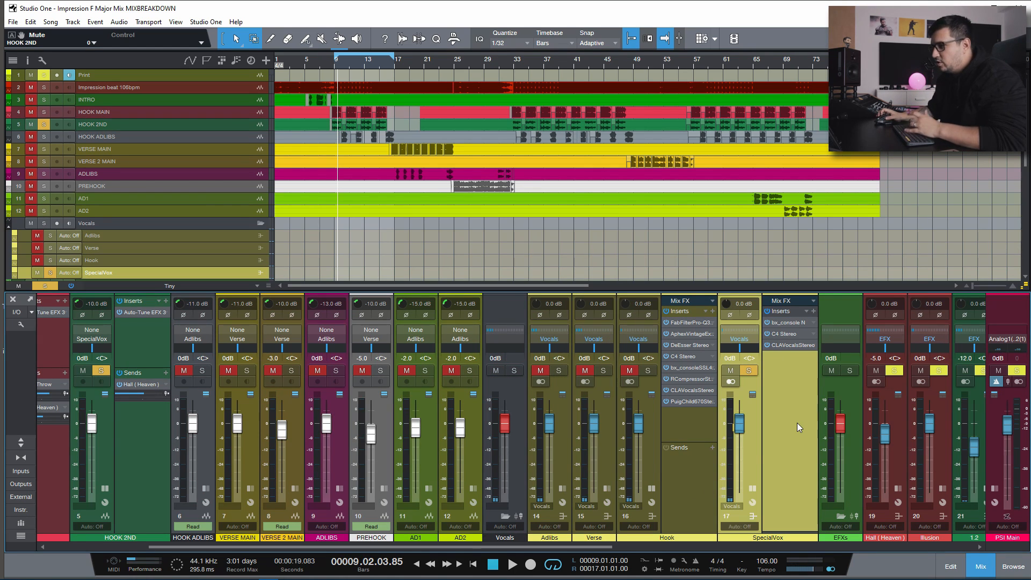
click(790, 322)
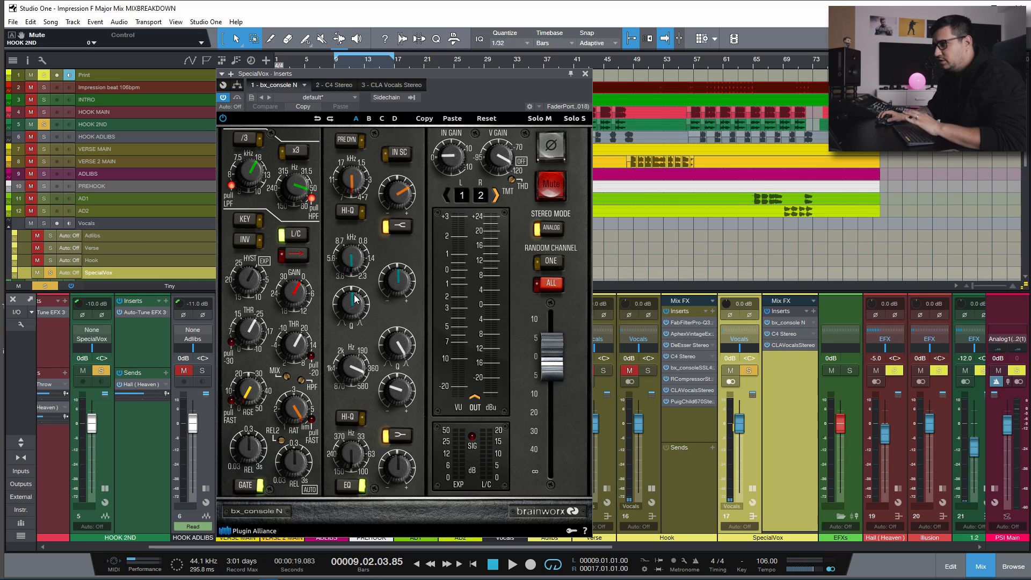
click(298, 188)
click(256, 175)
click(392, 197)
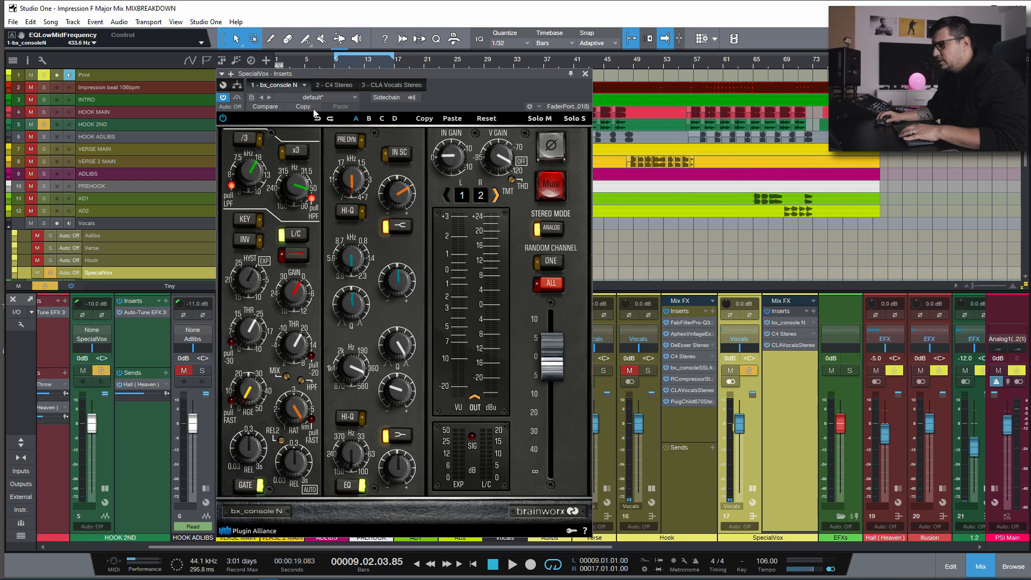
- Switch off all SpecialVox inserts, play the second hook vocal dry, and re-enable bx_console N
click(767, 323)
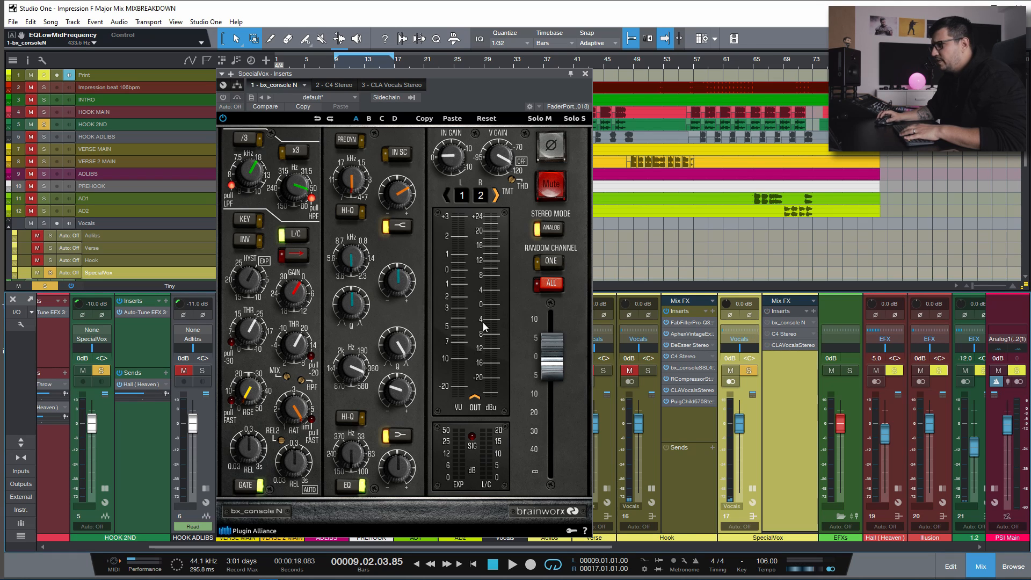
key(space)
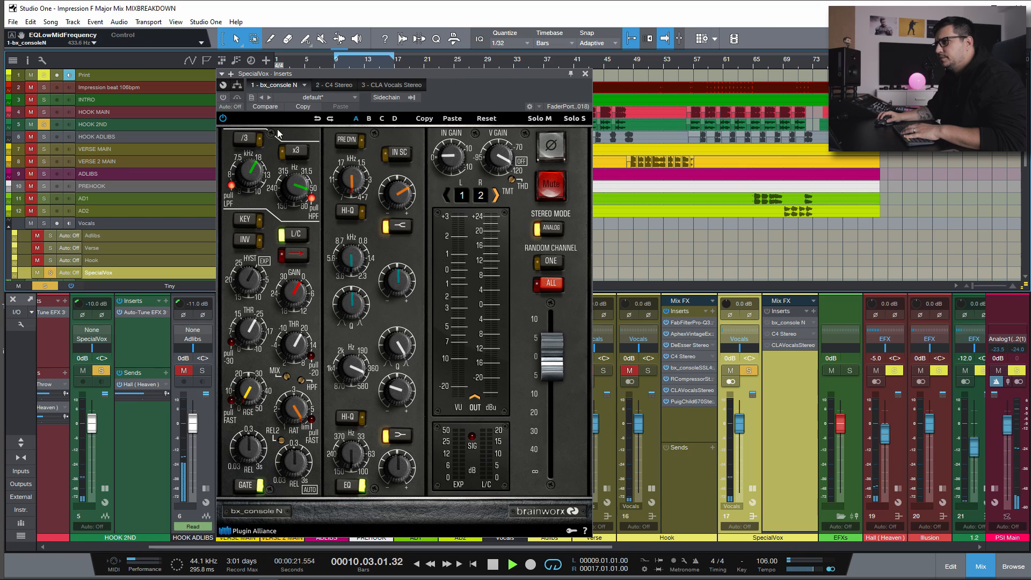
click(223, 97)
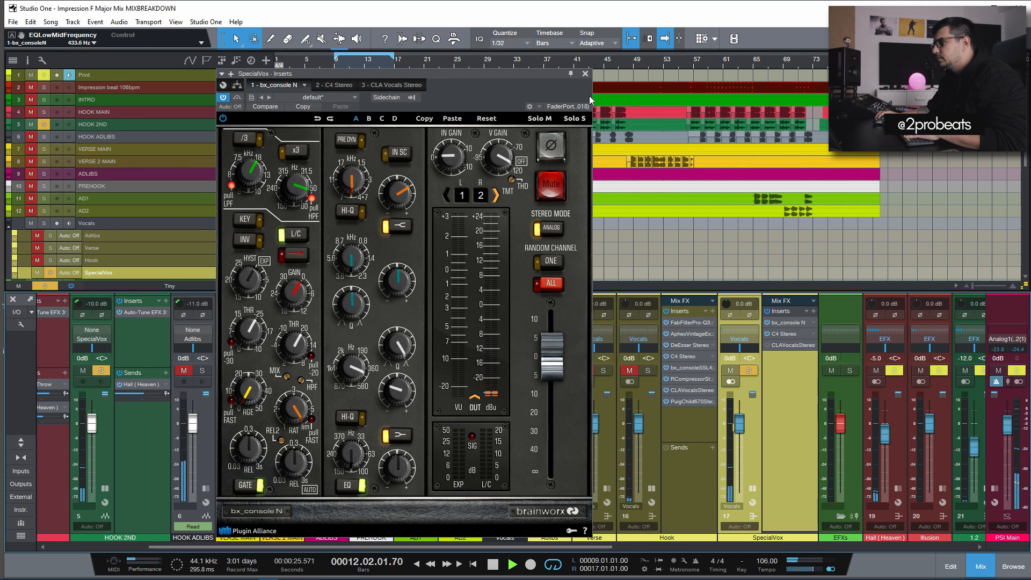
- Enable the C4 and CLA Vocals on the SpecialVox bus during playback, review their settings, and close the plug-in window
click(585, 74)
double_click(788, 334)
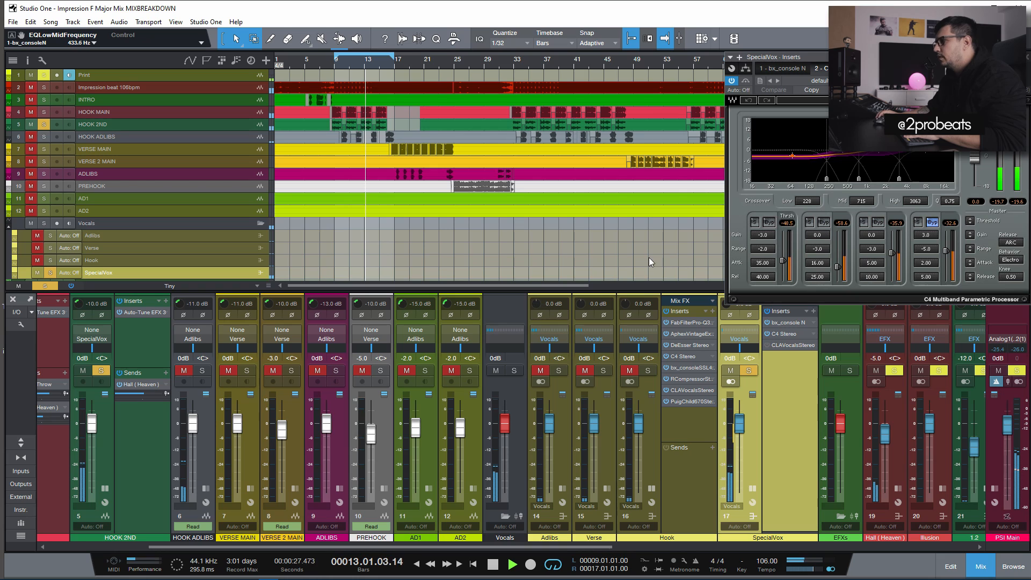
drag(784, 57, 263, 151)
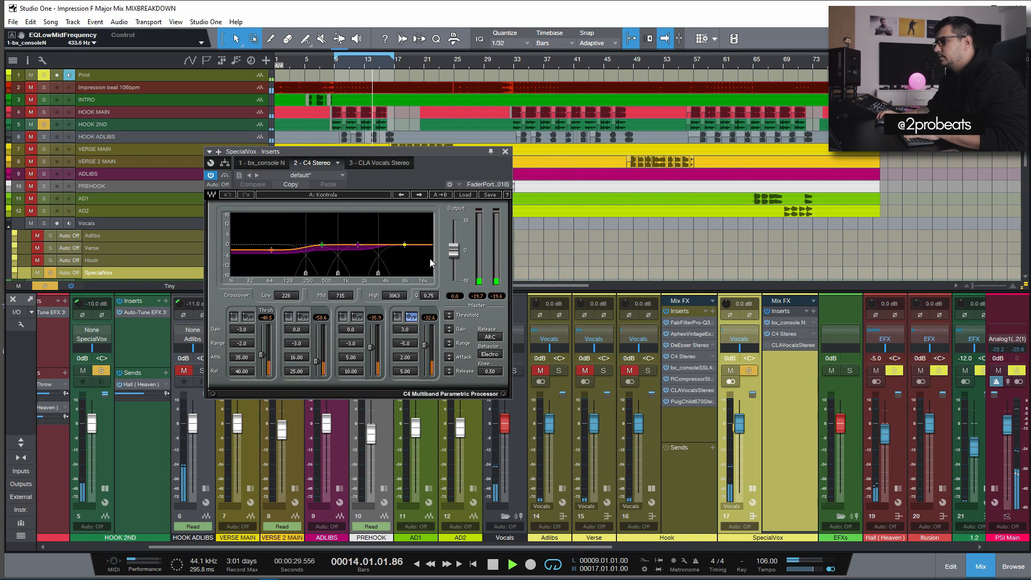
double_click(769, 345)
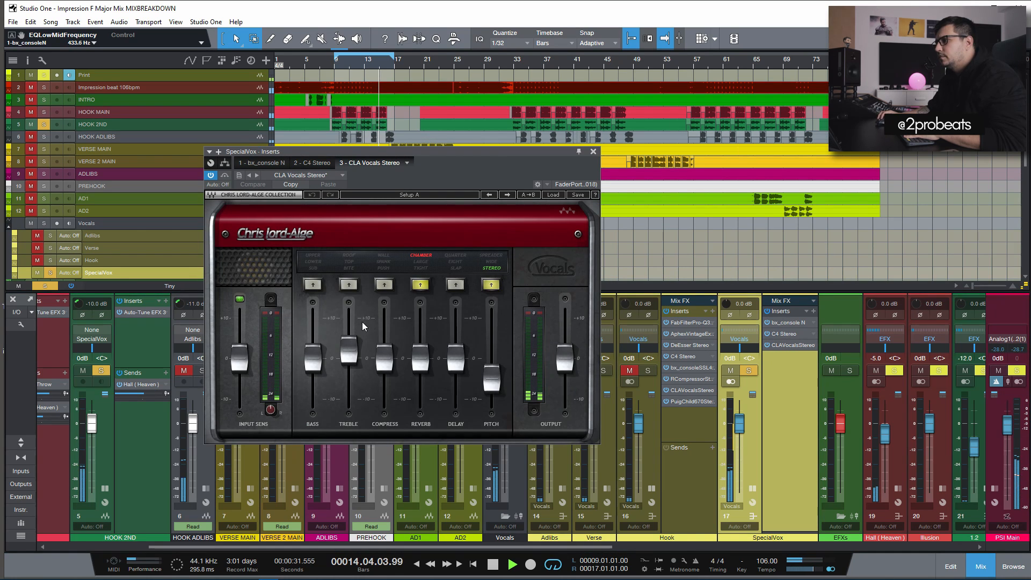
key(space)
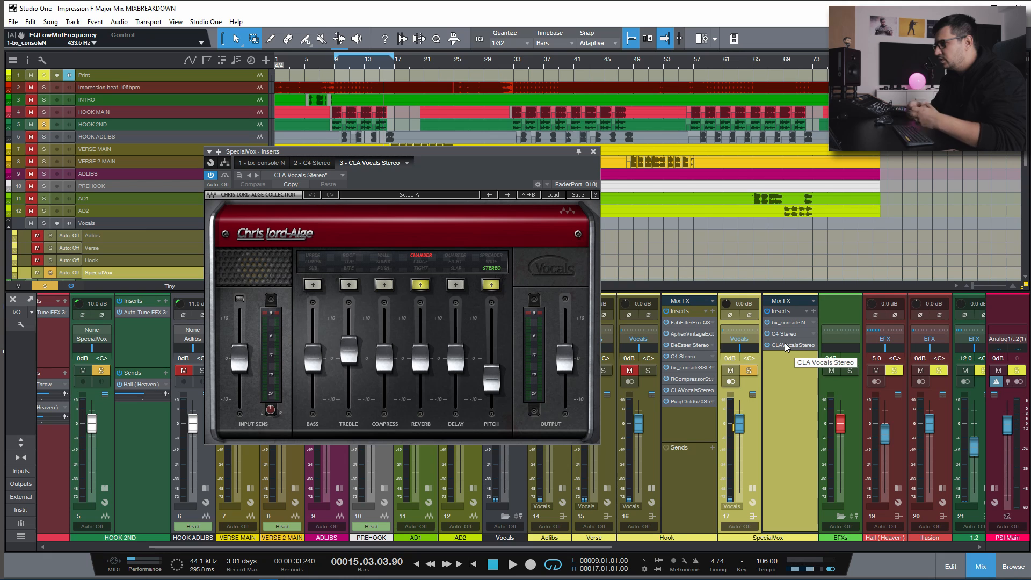
click(593, 152)
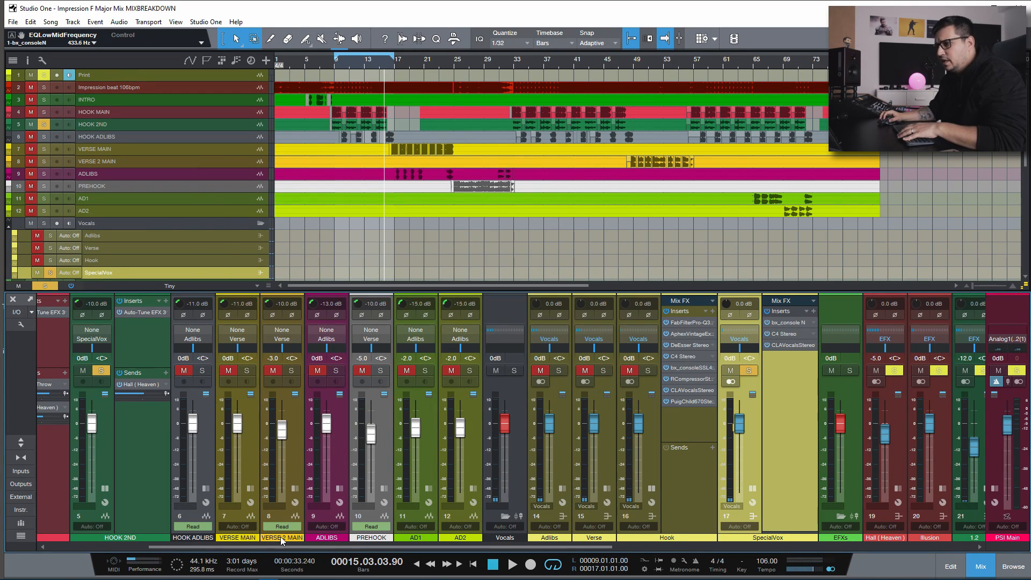
- Add HOOK MAIN to the soloed HOOK 2ND and play both hook vocals together from bar 9
drag(276, 546, 201, 549)
click(140, 371)
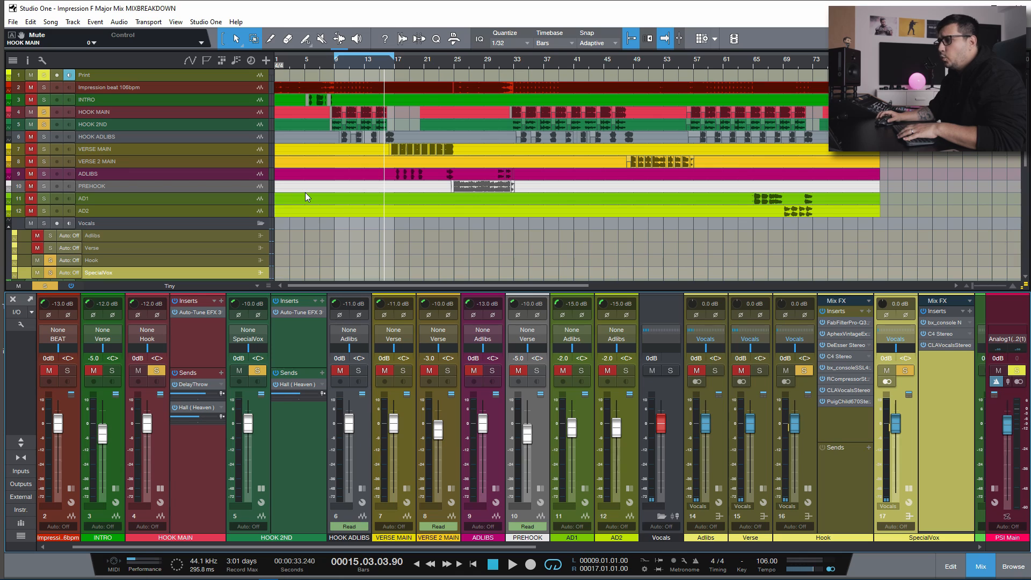
click(330, 107)
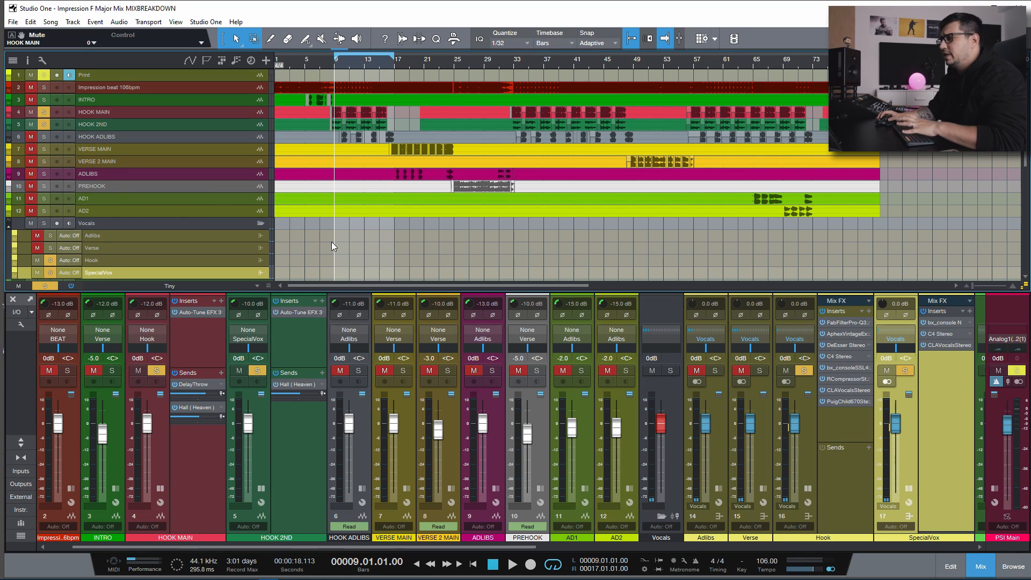
key(space)
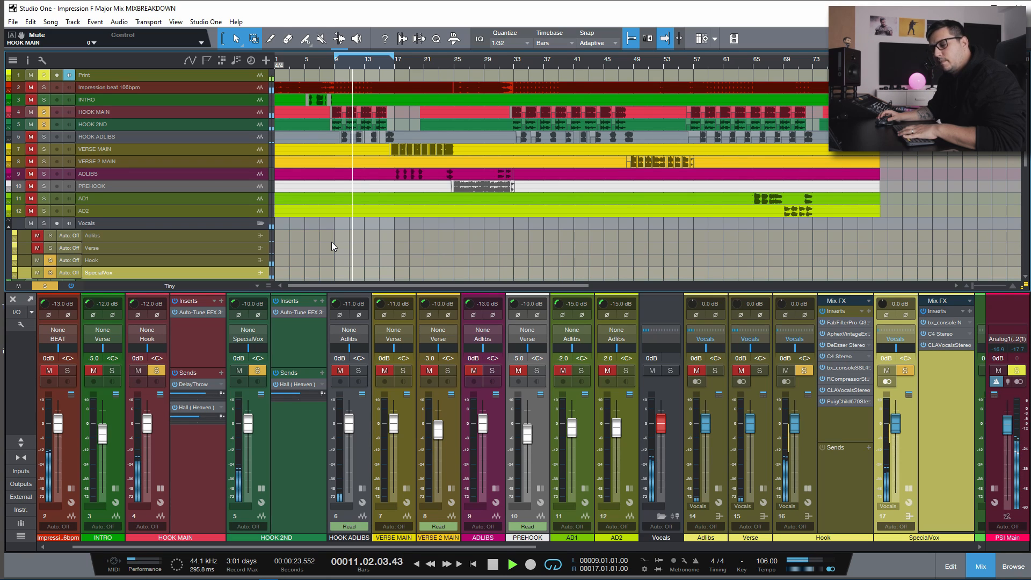
key(space)
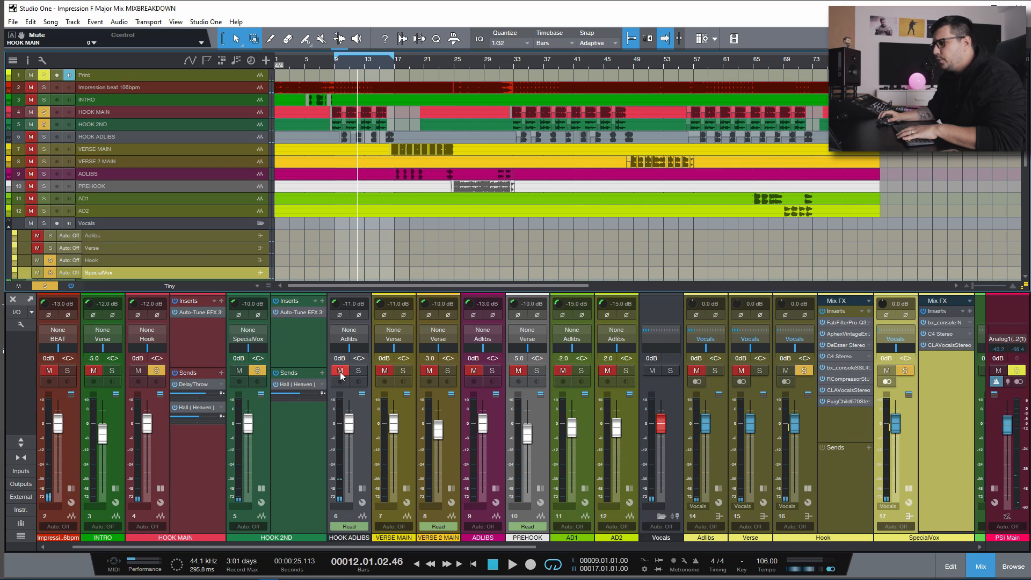
- Solo only HOOK ADLIBS, expand its channel and the Adlibs bus, and bypass all inserts on that bus
click(358, 371)
click(363, 488)
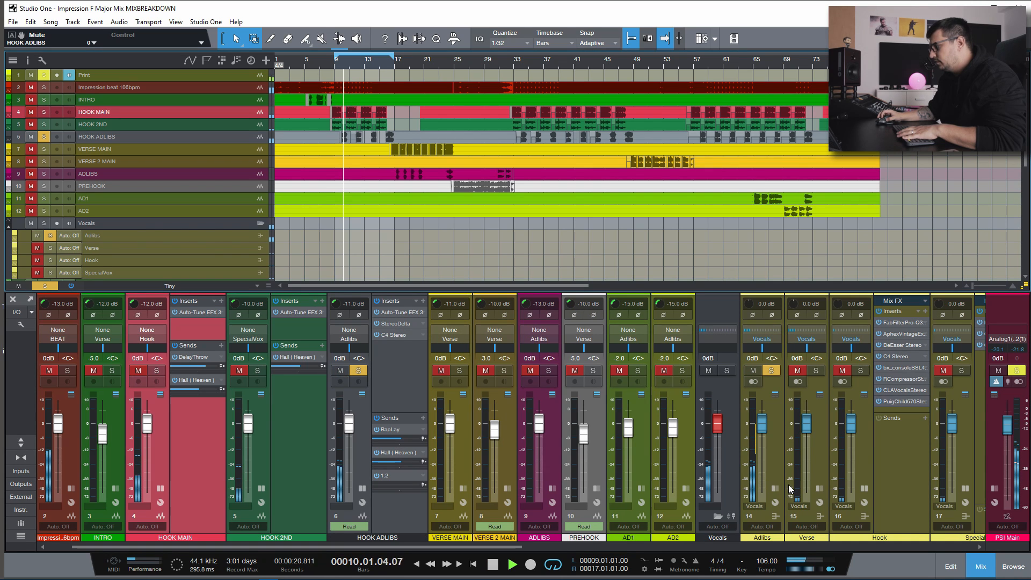
click(776, 489)
key(space)
click(790, 311)
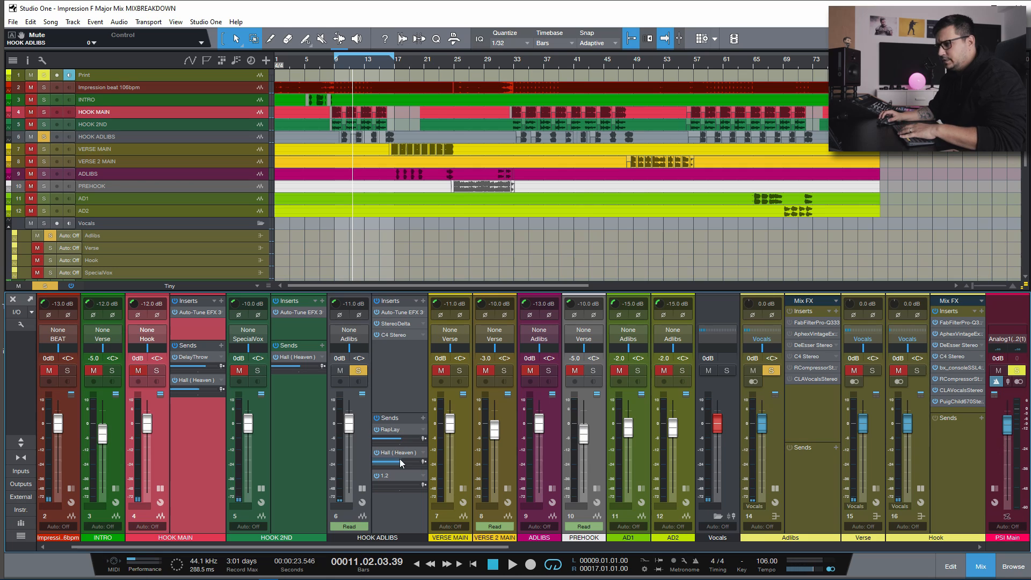
- Review the EchoBoy on the RapLay send and the ValhallaDelay on the 1.2 send used by HOOK ADLIBS
double_click(395, 429)
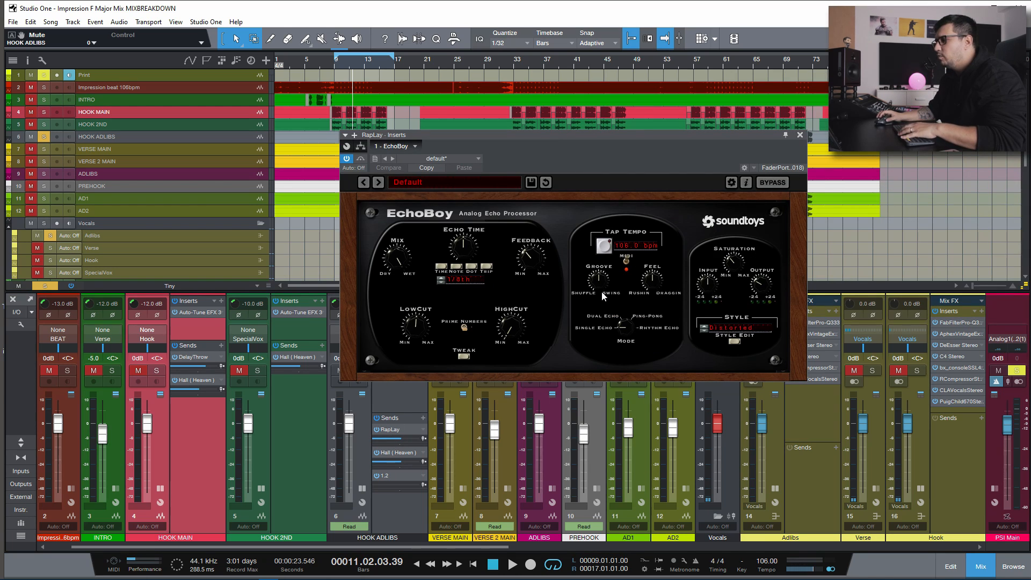
key(space)
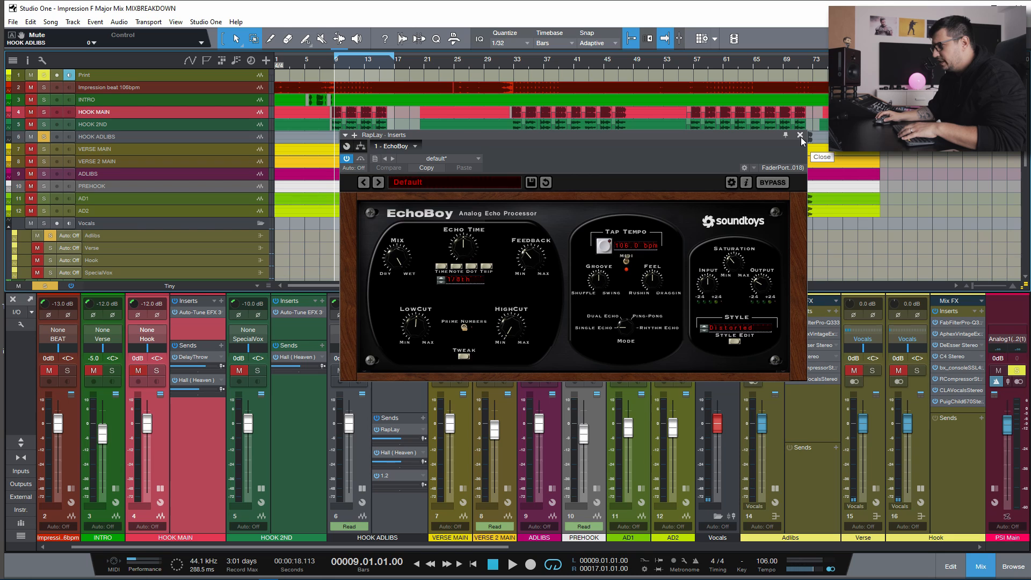
click(801, 137)
double_click(385, 475)
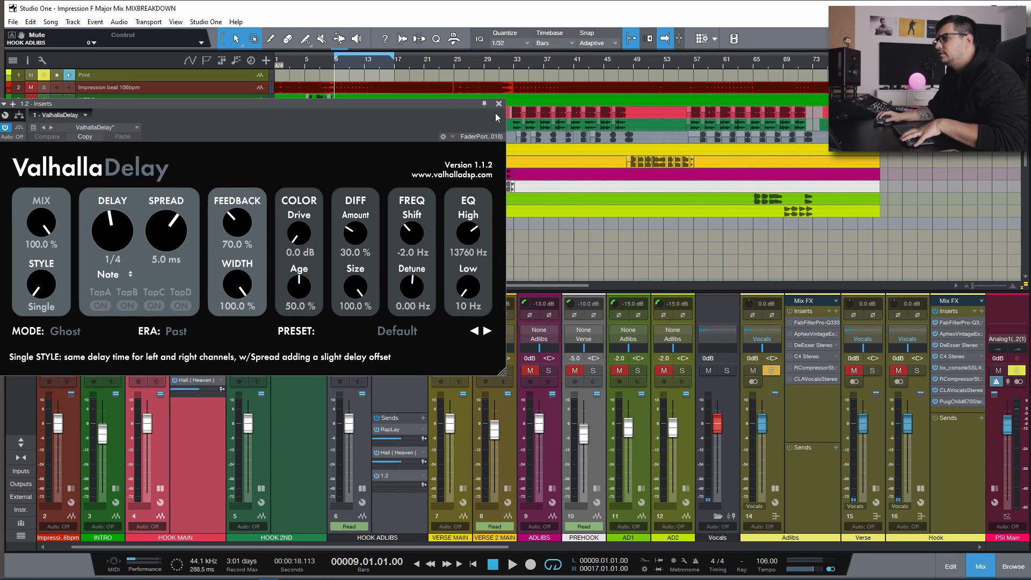
drag(496, 115, 598, 181)
click(599, 156)
- Show the track automation and audition the hook adlibs around bar 73
click(802, 63)
key(space)
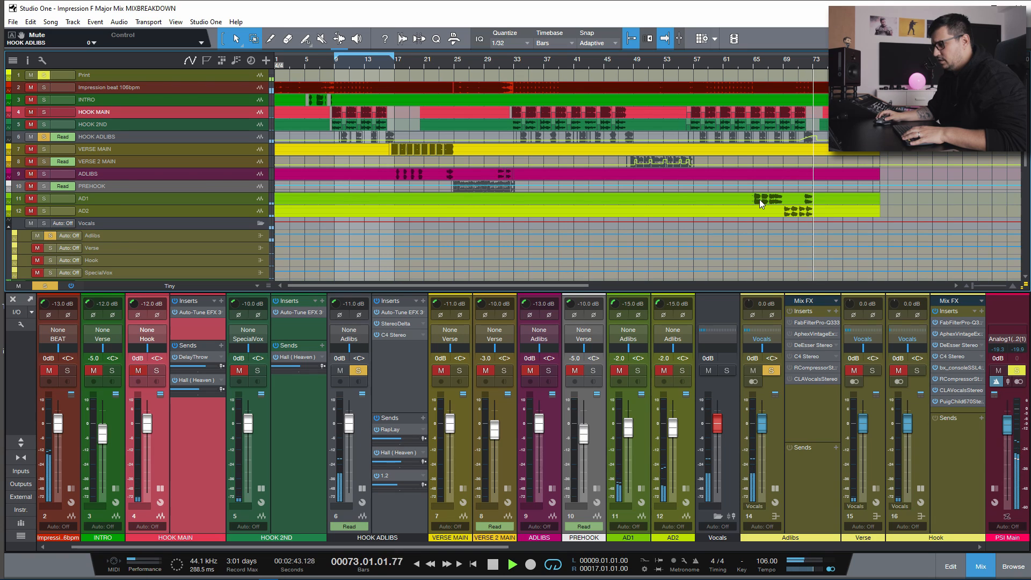
key(space)
- Return to bar 9, review Auto-Tune EFX on HOOK ADLIBS, and open StereoDelta while the adlibs play
click(335, 64)
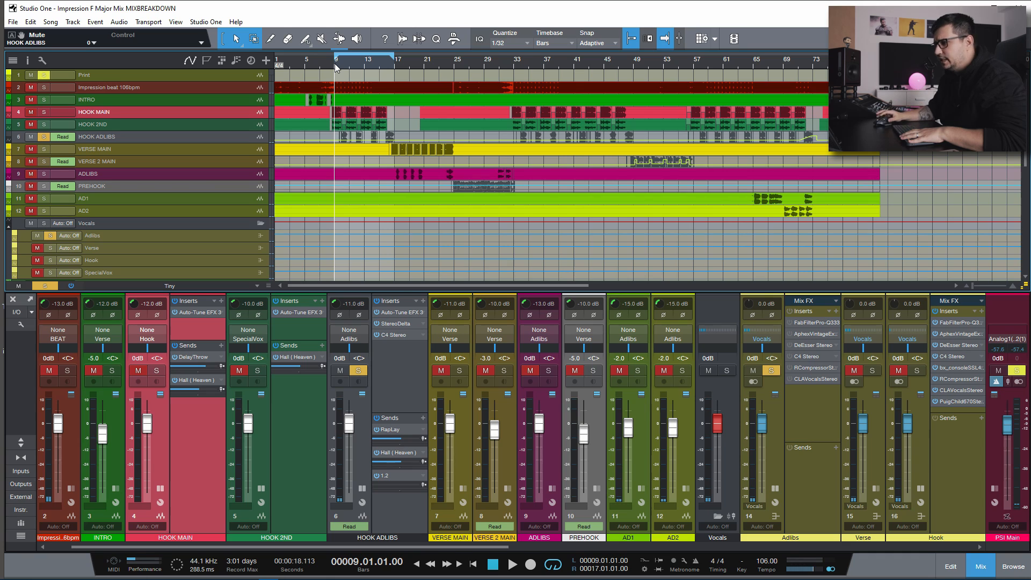
click(400, 312)
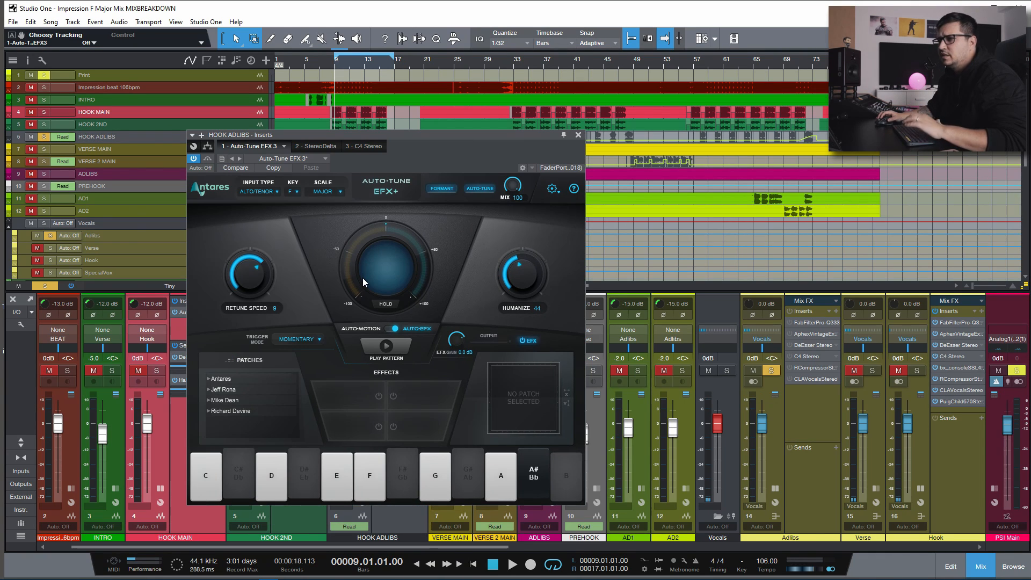
click(577, 134)
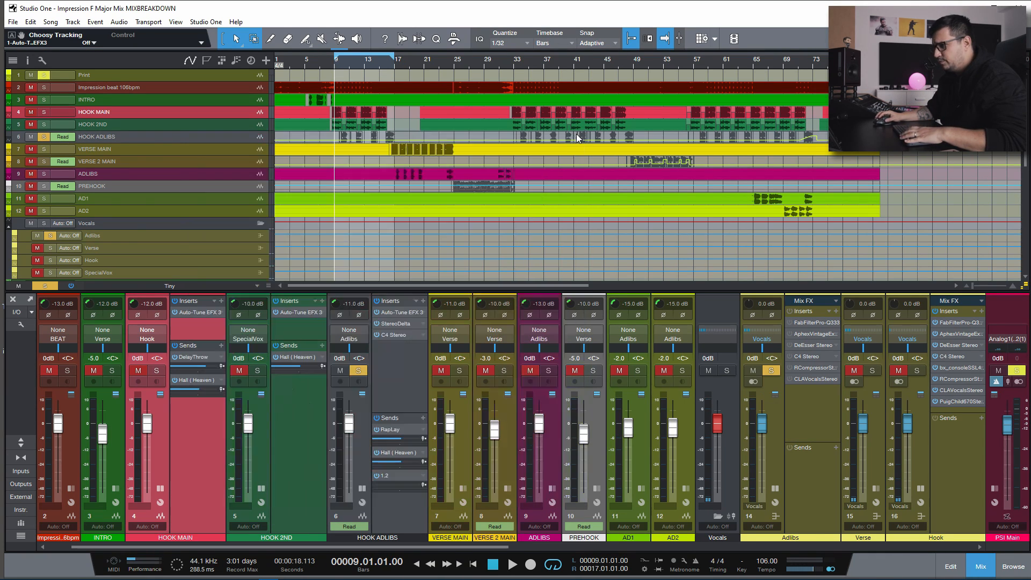
click(397, 323)
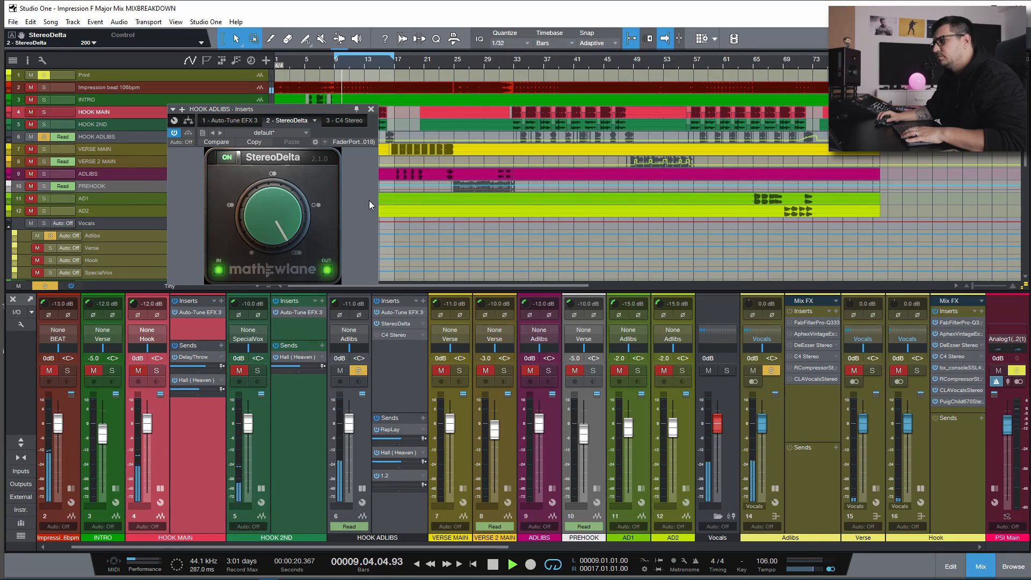
- Review C4 Stereo on HOOK ADLIBS during playback, solo its third band, and release the band solo before closing the plug-in
key(space)
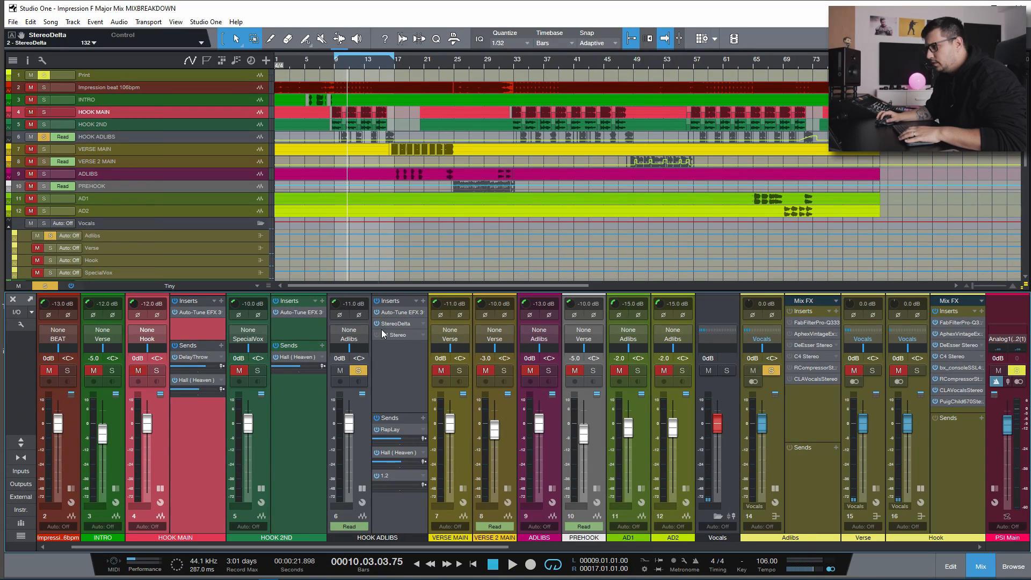
click(400, 333)
drag(758, 169, 632, 185)
key(space)
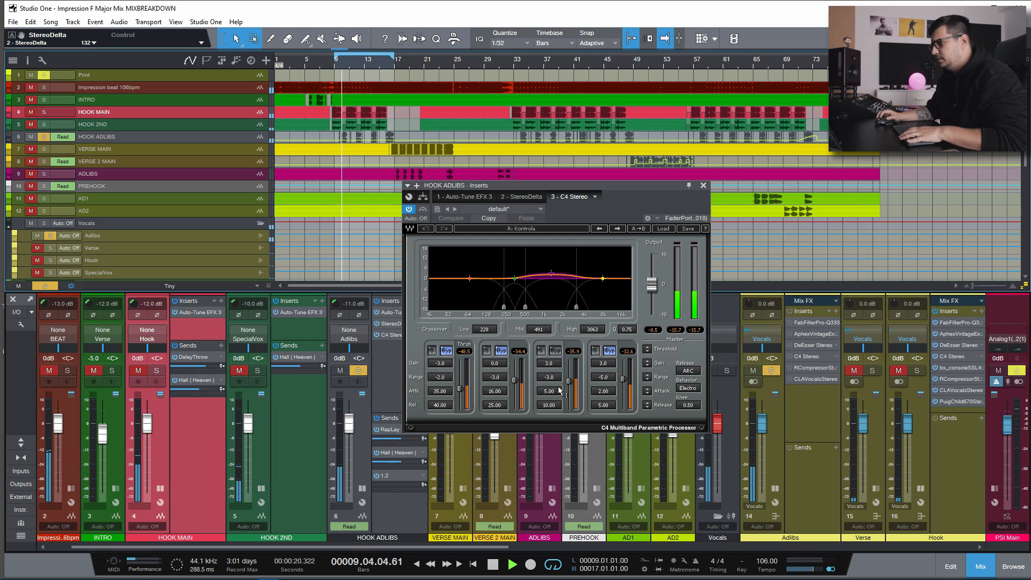
click(541, 351)
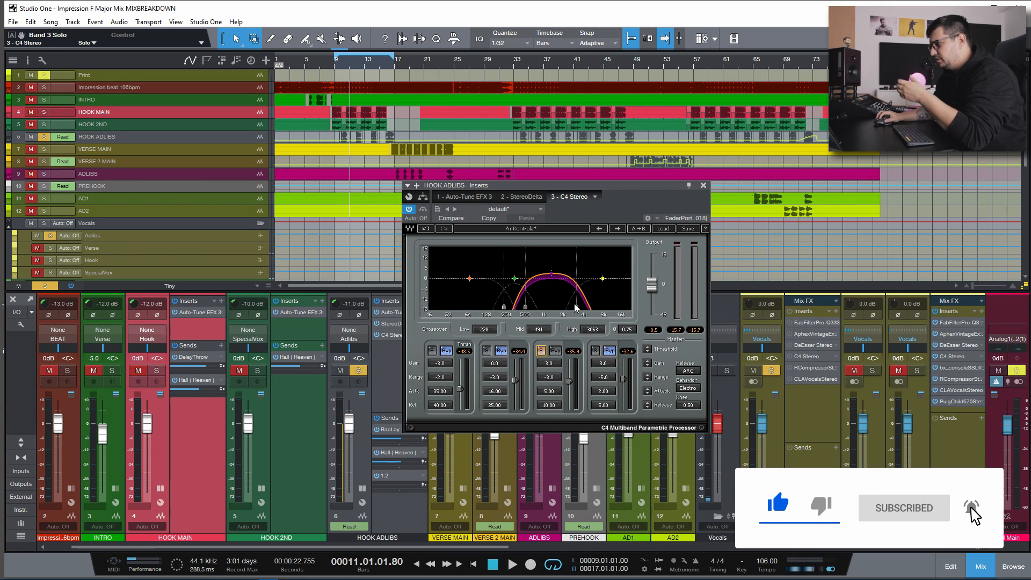
click(542, 351)
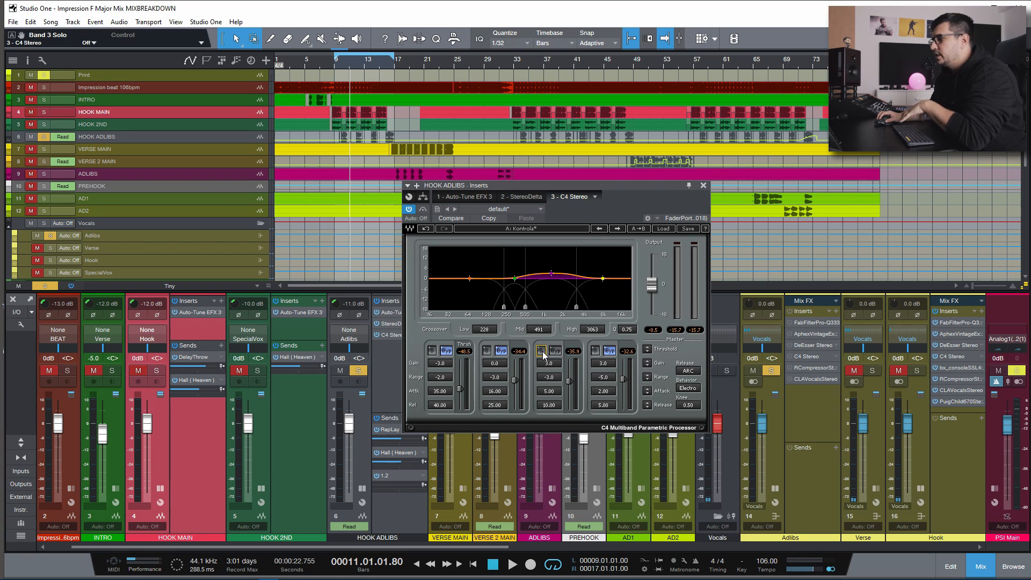
click(703, 186)
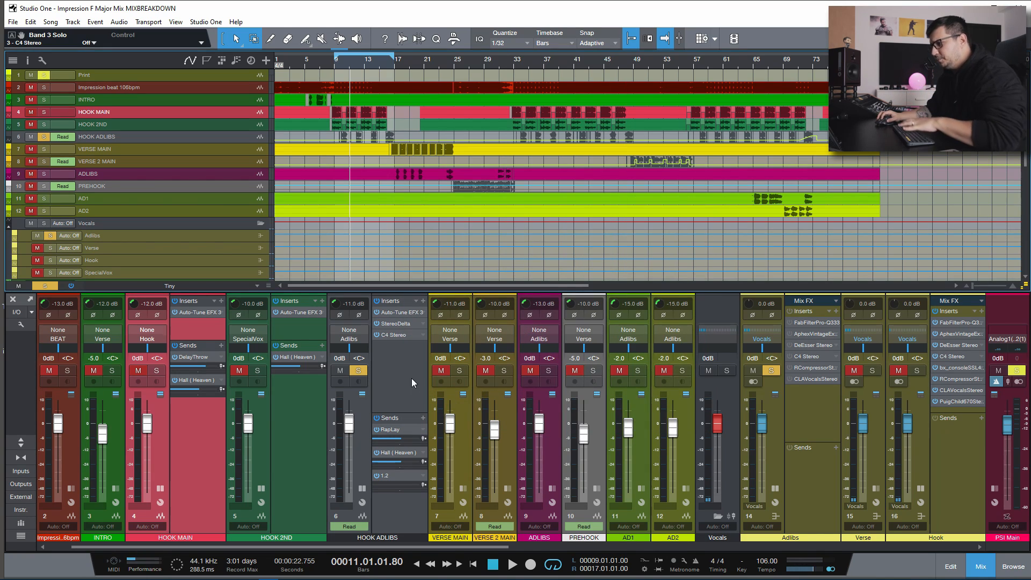
- Re-enable FabFilter Pro-Q 3 on the Adlibs bus and review its EQ curve
click(800, 411)
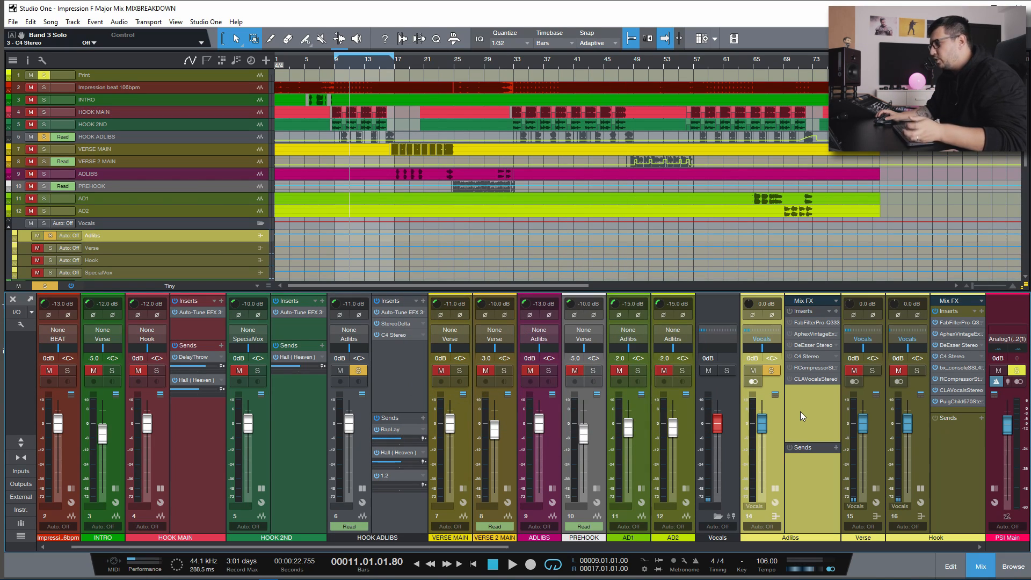
click(806, 325)
drag(784, 186, 469, 124)
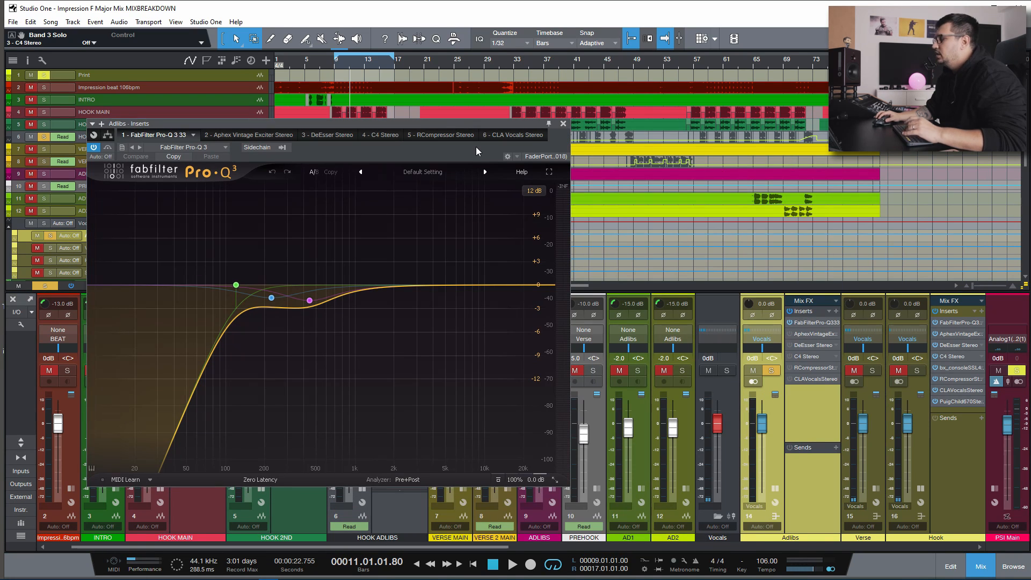
click(562, 124)
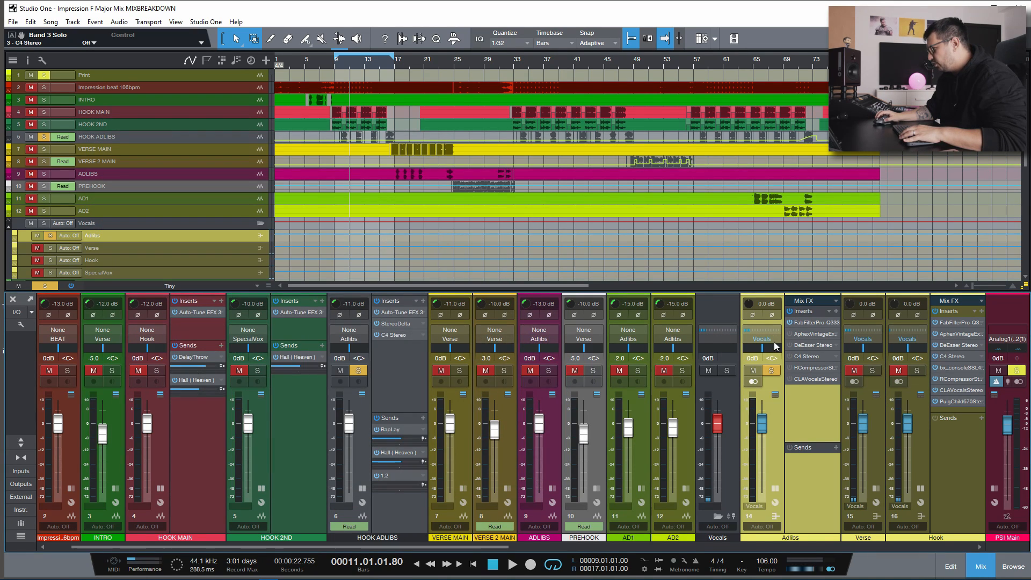
- Re-enable and review the Aphex Vintage Exciter, DeEsser, C4, RCompressor and CLA Vocals on the Adlibs bus, and audition the hook vocals together
click(793, 334)
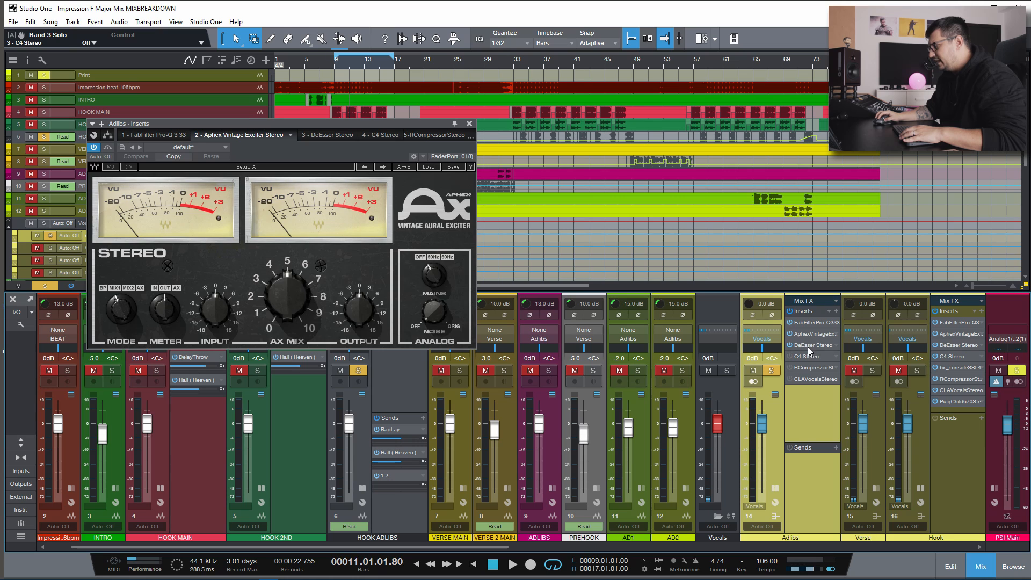
click(807, 345)
click(809, 356)
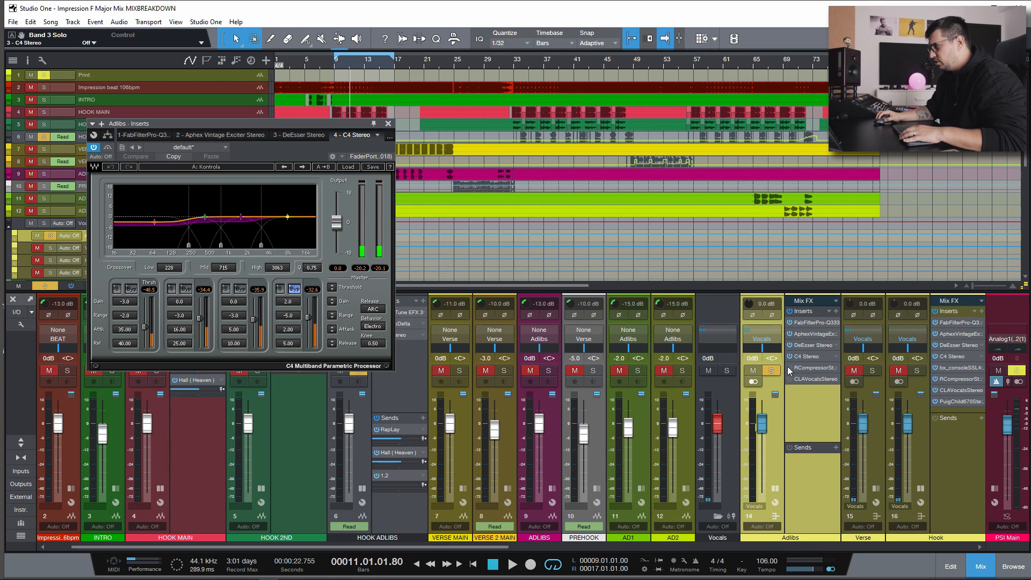
click(811, 369)
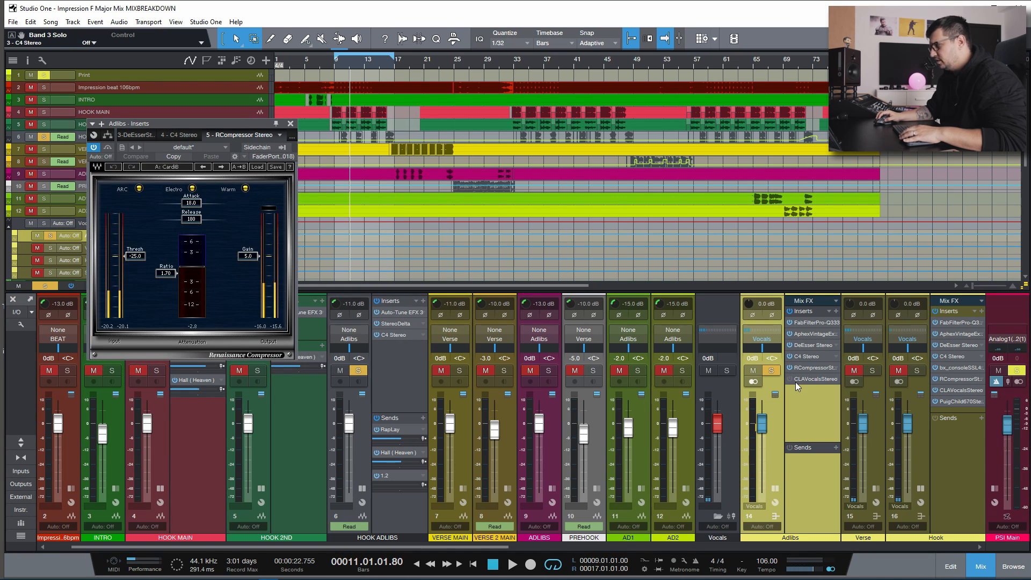
click(809, 379)
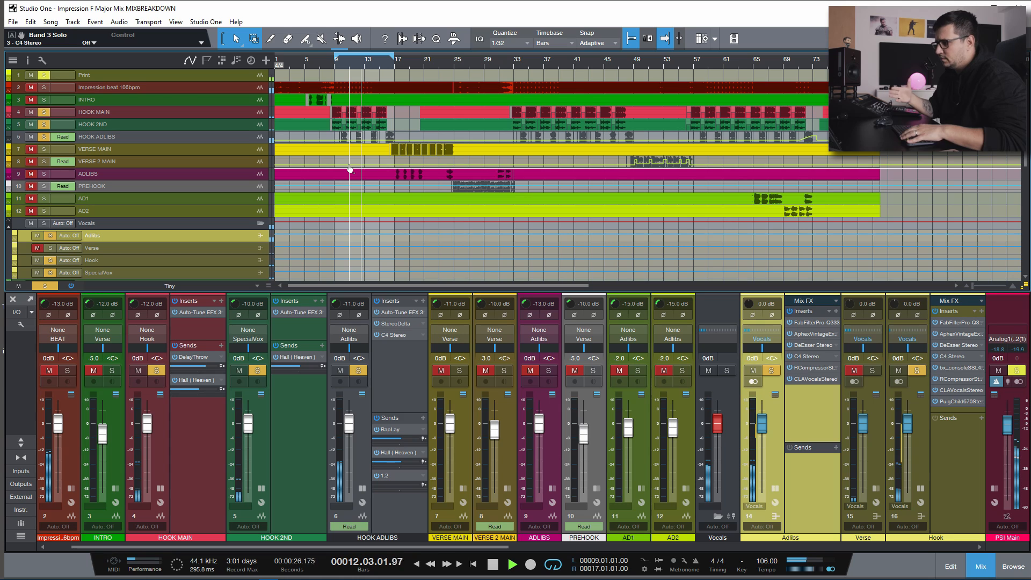
key(space)
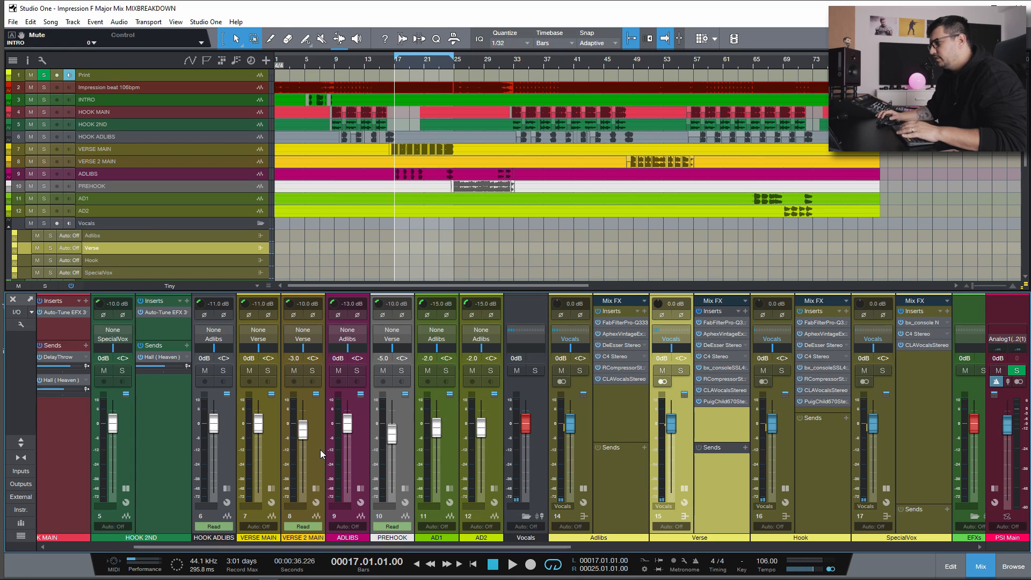
- Bypass all inserts on the Verse bus and audition VERSE MAIN soloed from bar 17
click(699, 311)
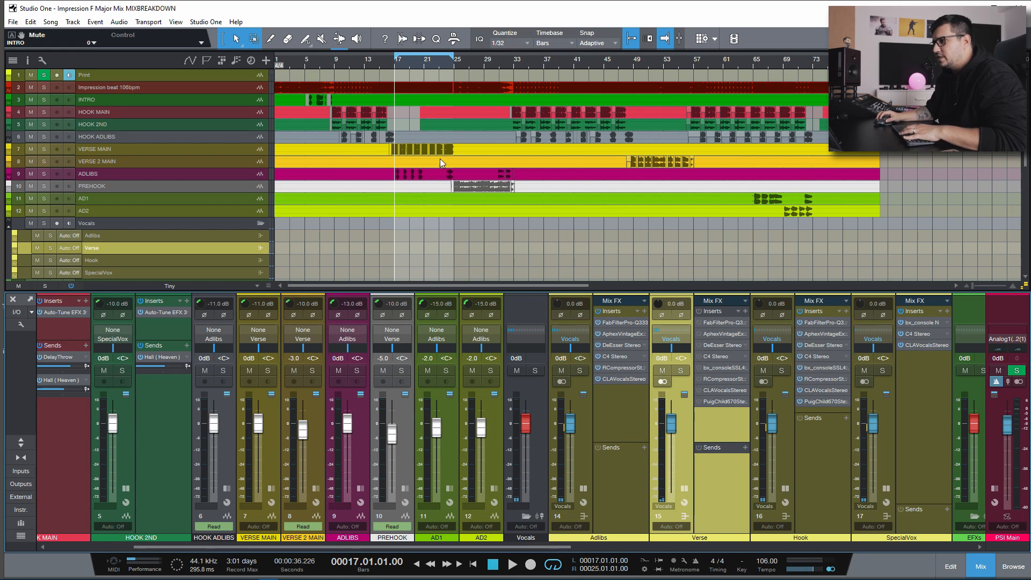
key(space)
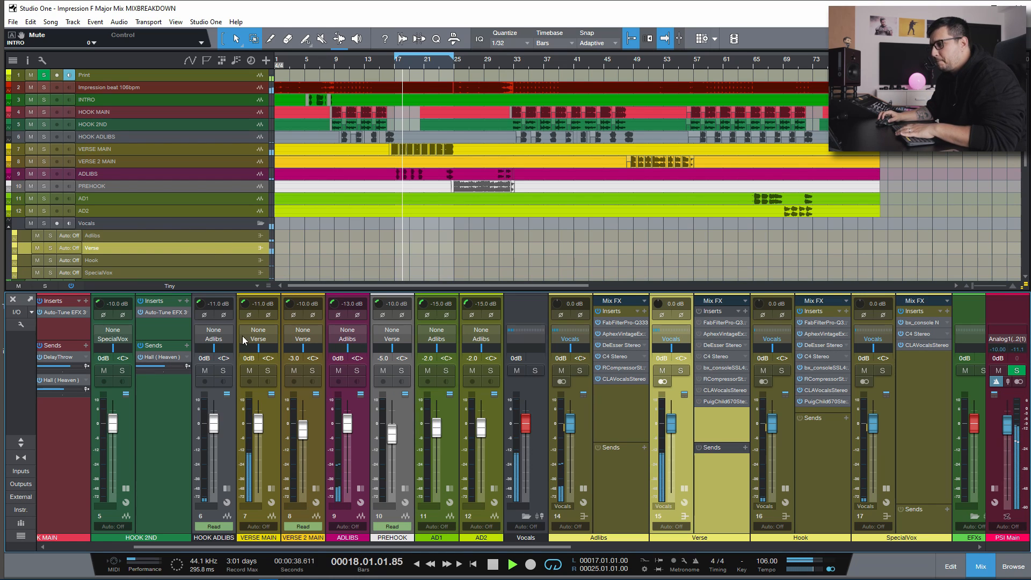
click(267, 372)
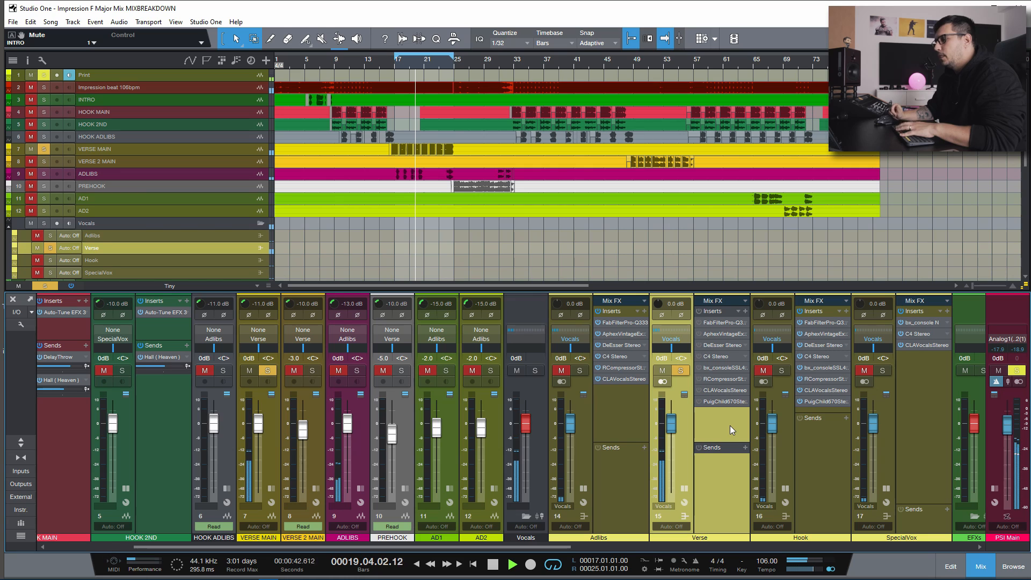
key(space)
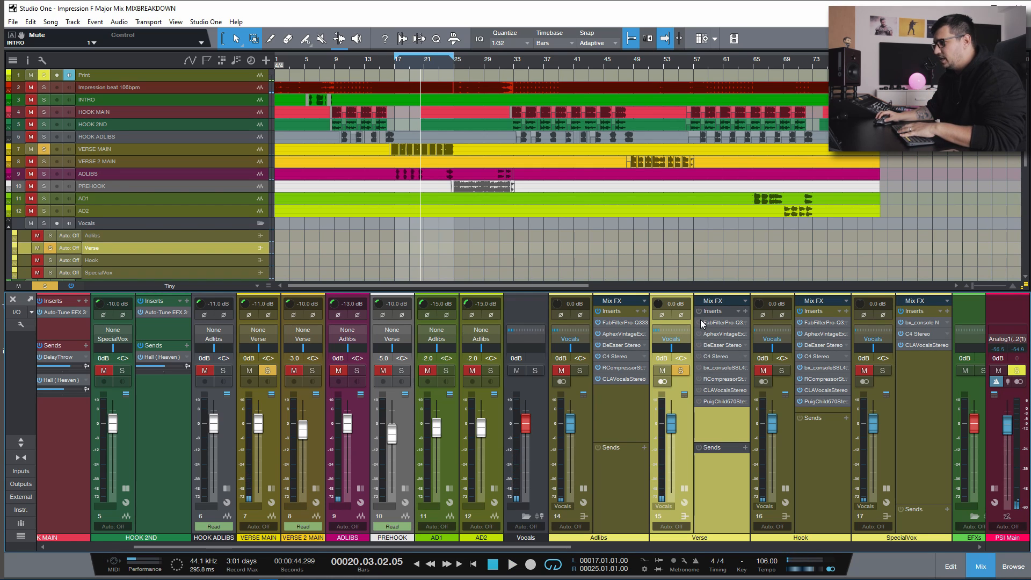
- Re-enable and review FabFilter Pro-Q 3, Aphex Vintage Exciter, DeEsser and C4 Stereo on the Verse bus
click(725, 322)
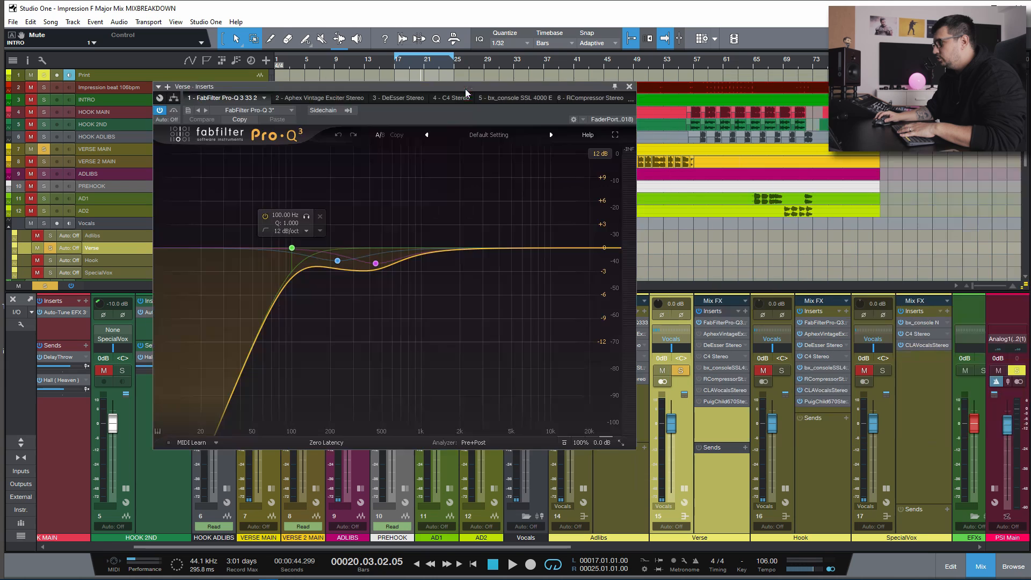
click(627, 85)
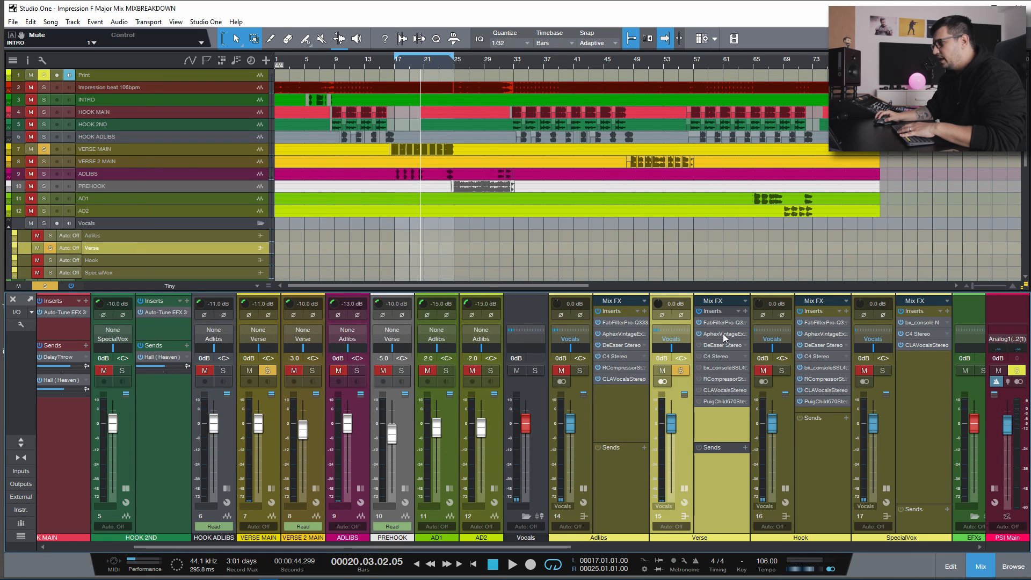
click(723, 334)
click(713, 344)
click(709, 356)
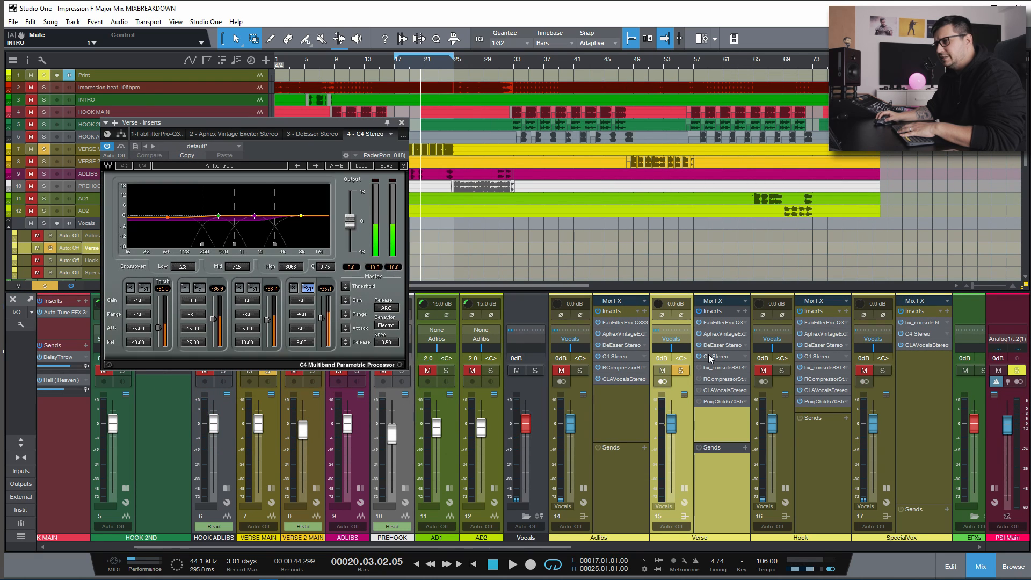
- Re-enable and review bx_console SSL 4000 E, RCompressor and CLA Vocals on the Verse bus
click(722, 367)
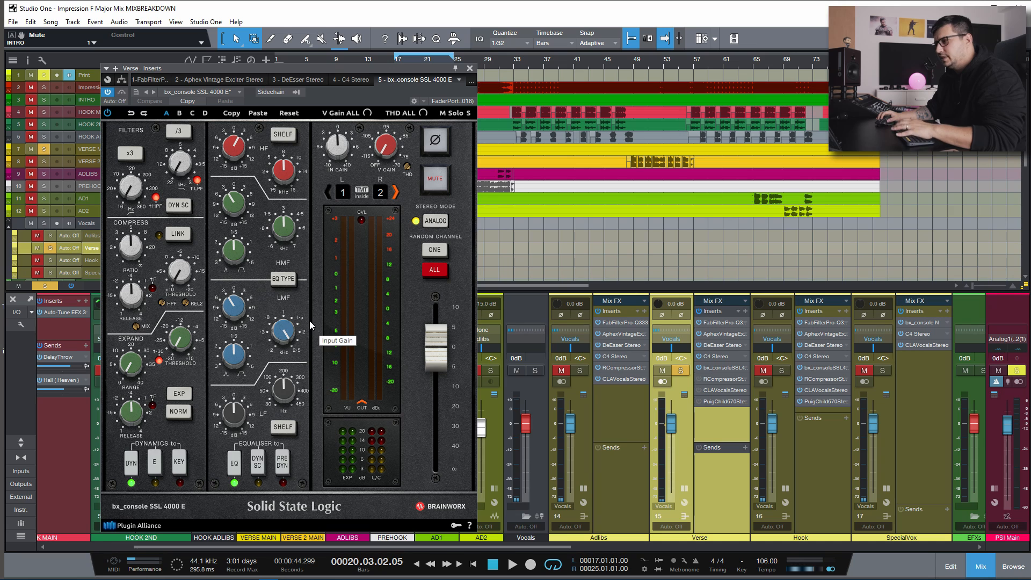
click(716, 380)
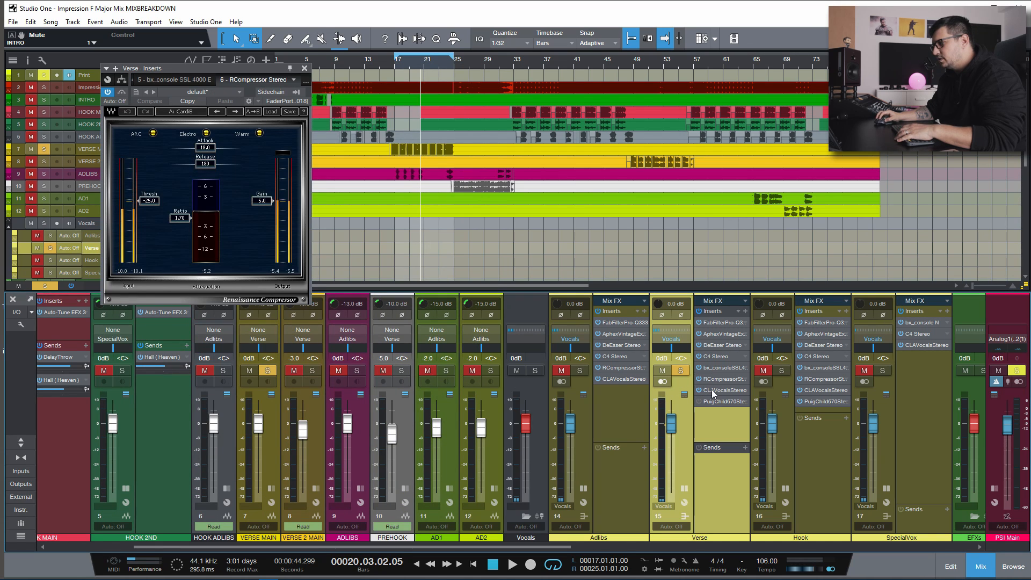
click(707, 391)
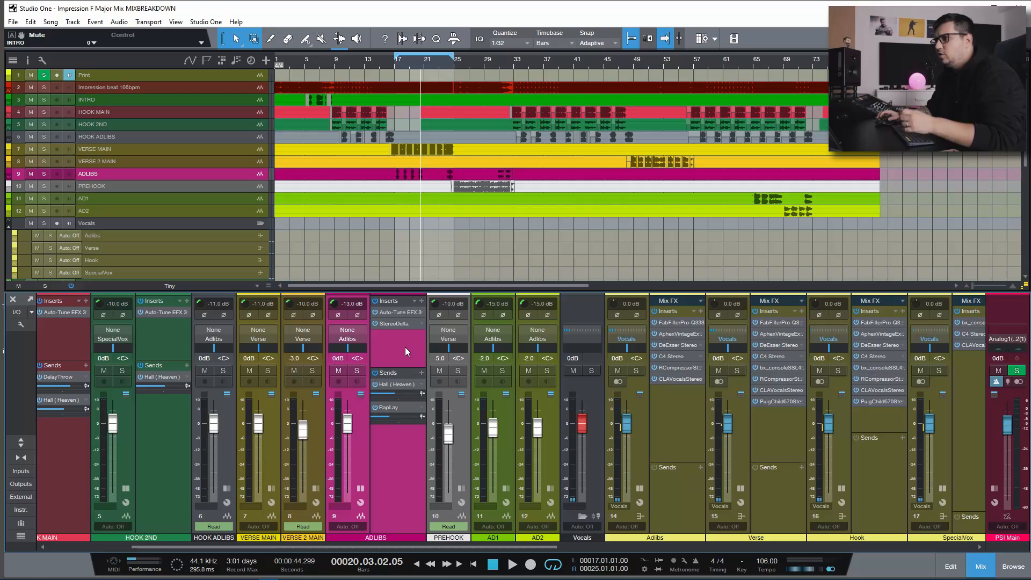
- Expand the PREHOOK channel and review the ValhallaDelay on its 1.2 send while the prehook plays from bar 25
click(672, 421)
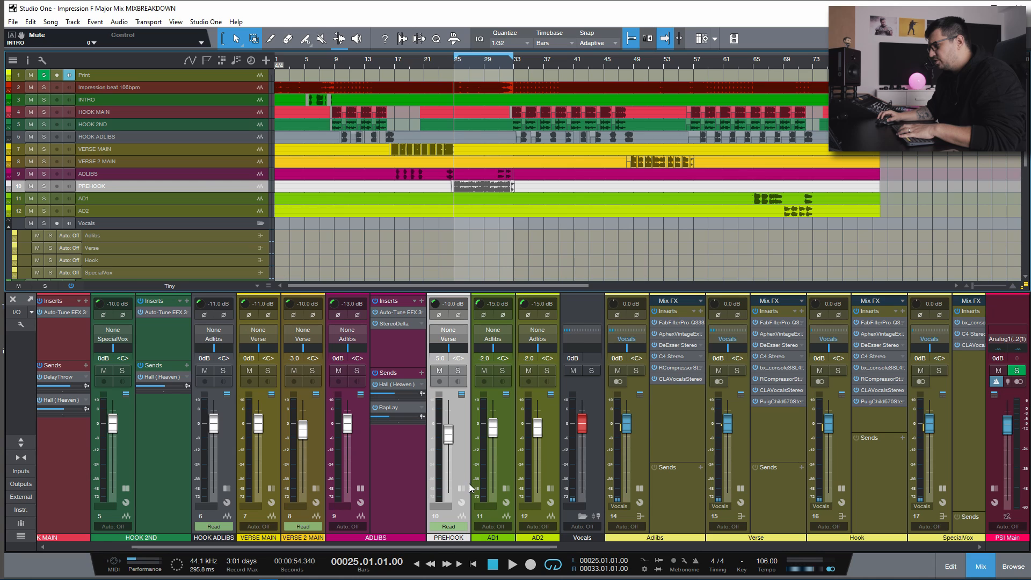
click(461, 488)
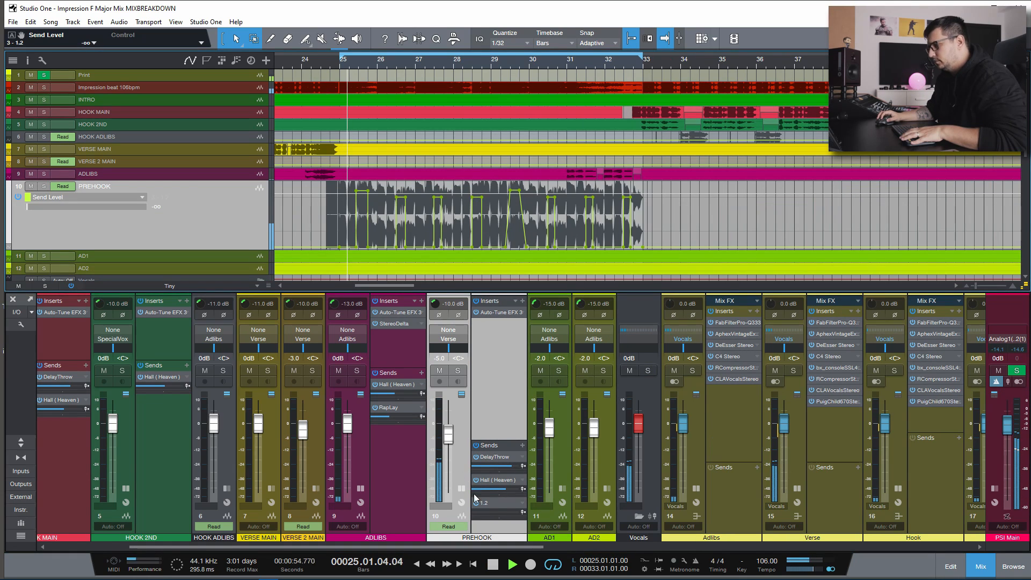
click(505, 504)
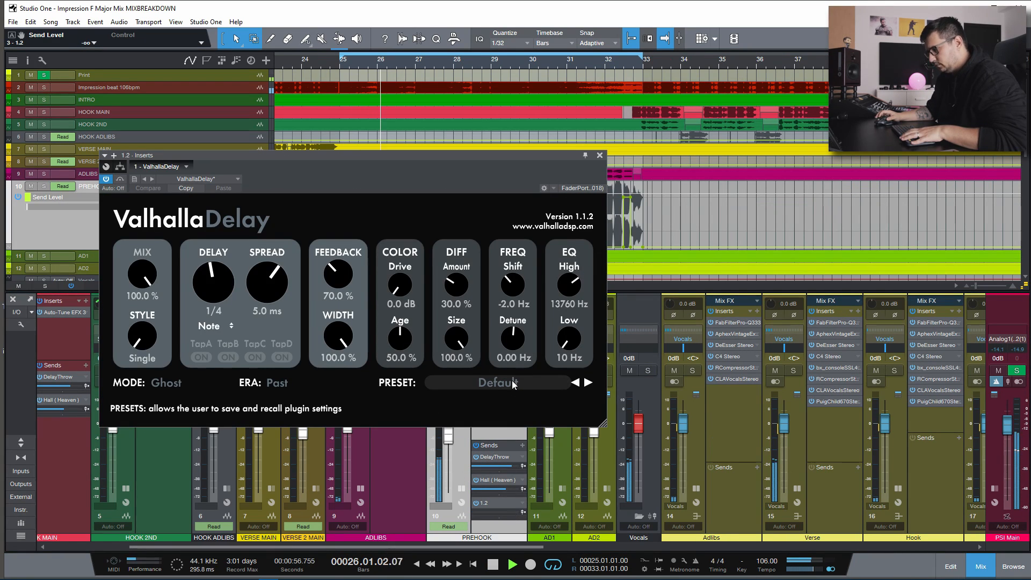
click(600, 157)
key(space)
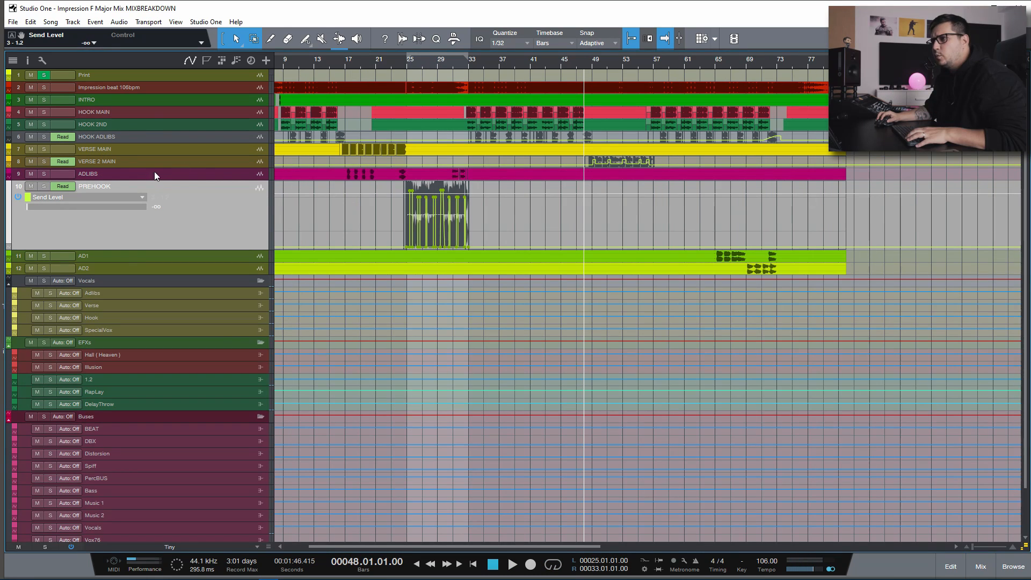
- Select VERSE 2 MAIN, hide the track automation, and show the mixer to review and audition its sends around bar 49
click(165, 161)
key(a)
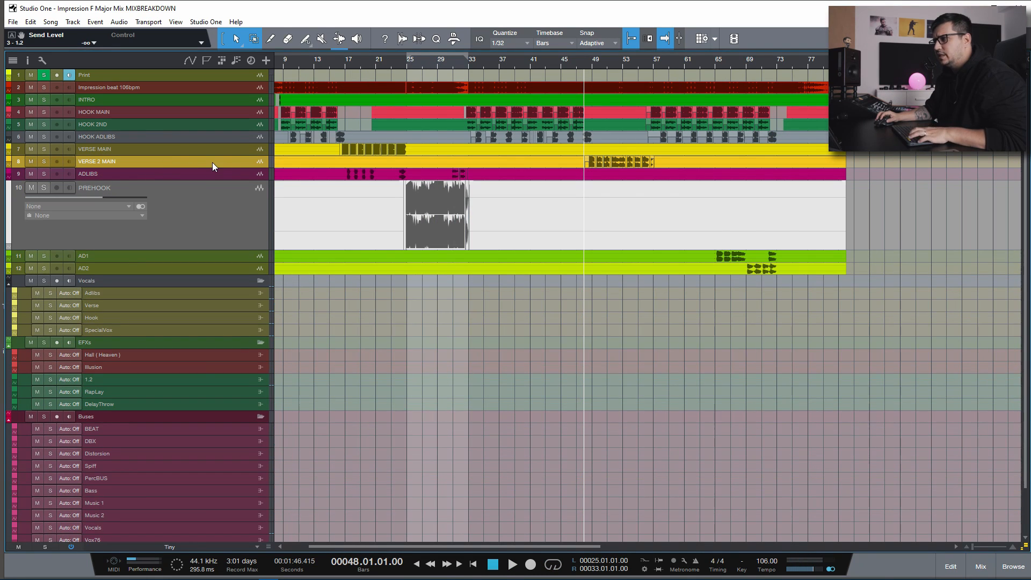
key(F3)
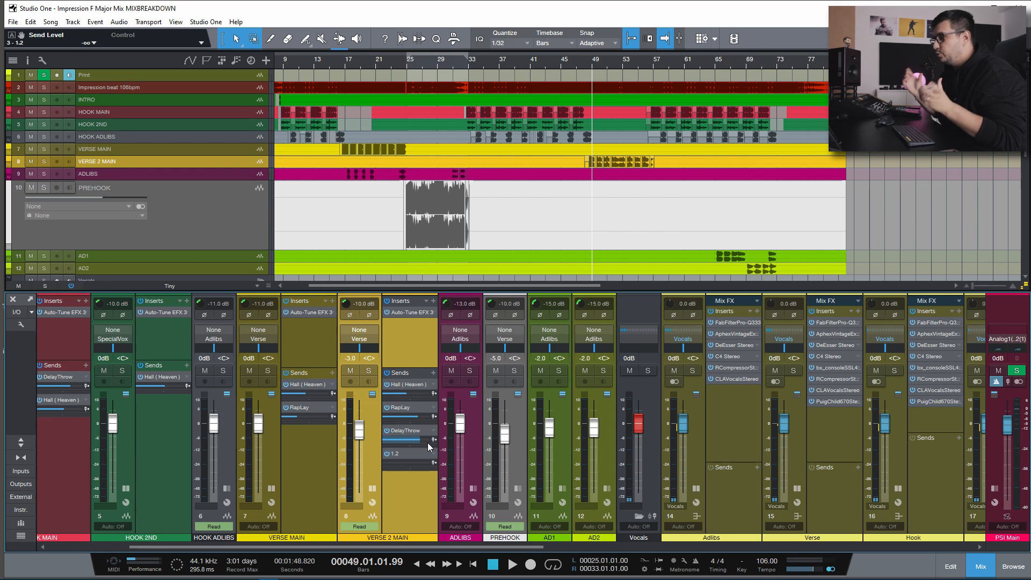
key(space)
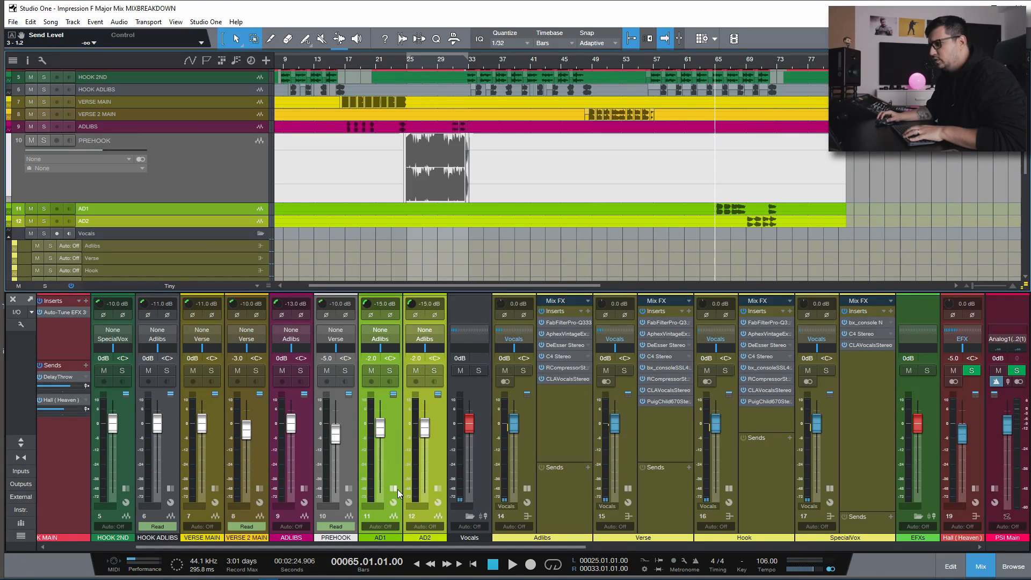
- Expand the AD1 and AD2 channels and review the Illusion reverb on the AD1 send
click(398, 489)
click(398, 489)
click(439, 489)
click(439, 489)
click(395, 489)
click(494, 489)
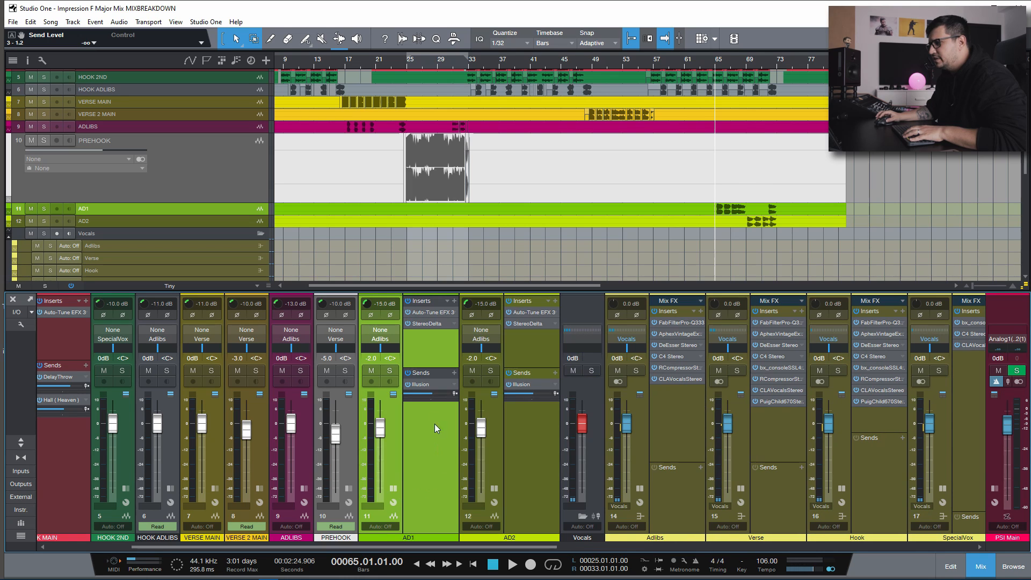
double_click(427, 383)
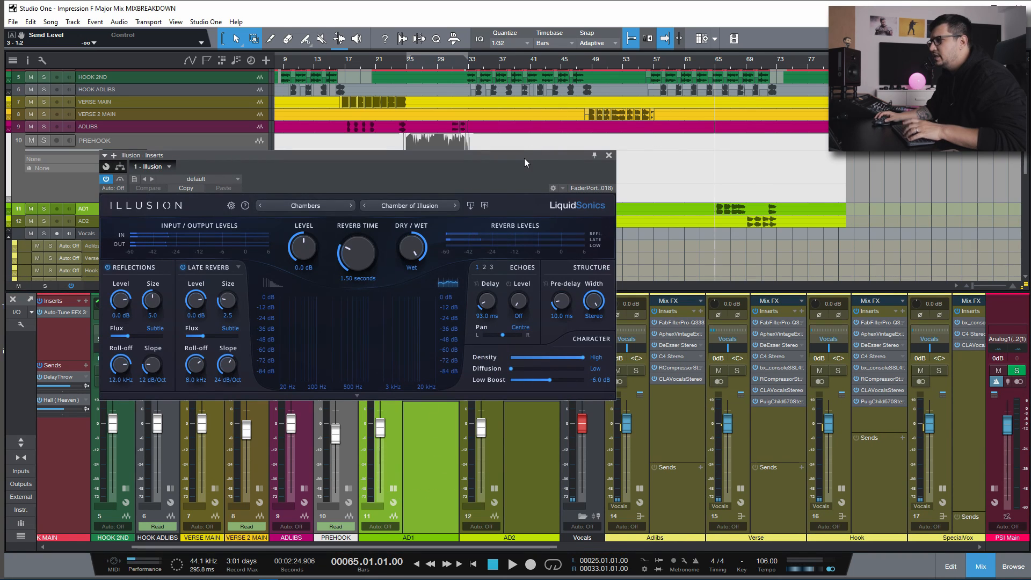
click(609, 155)
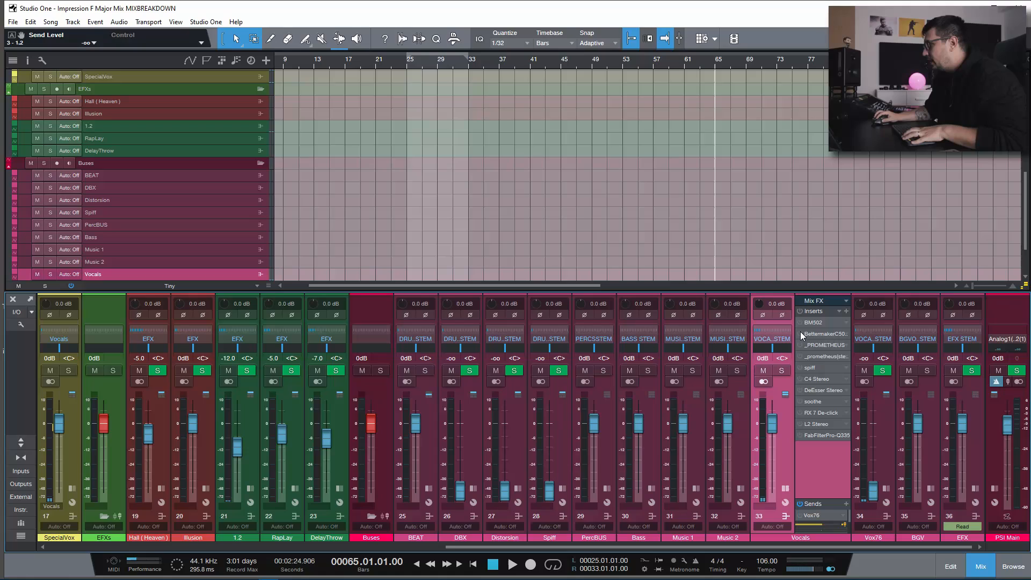
- Open the Bettermaker C502V on the Vocals bus and audition the mix through it from bar 25
click(818, 337)
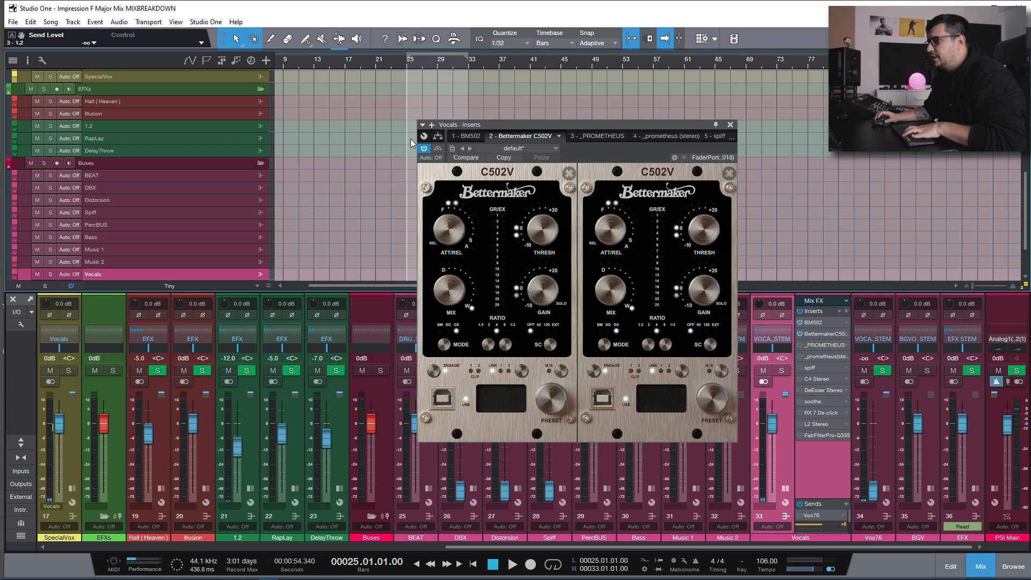
key(space)
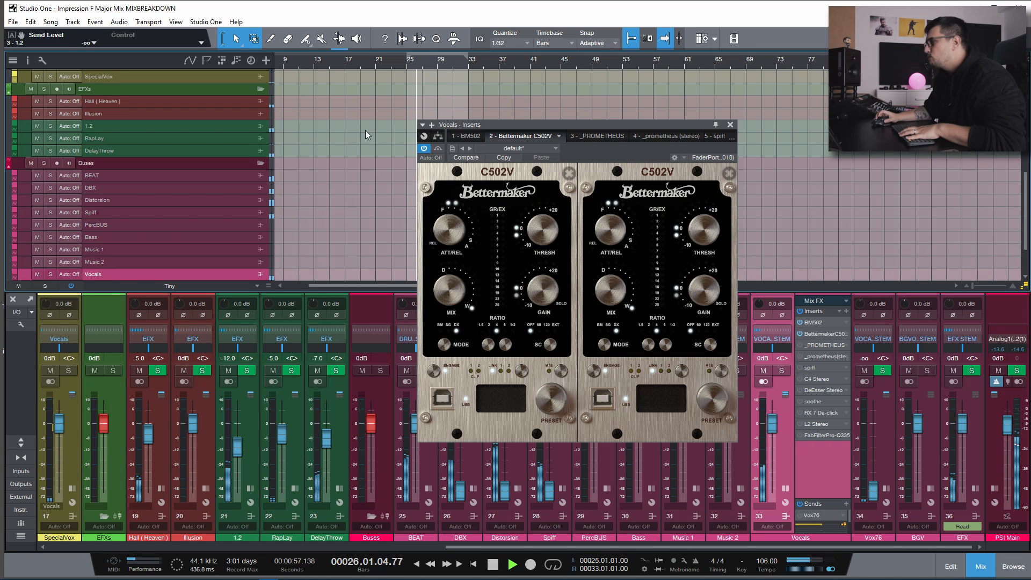
- Hide the mixer and set the arrangement's track height to Small
scroll(364, 140, up, 4)
scroll(362, 156, up, 5)
key(F3)
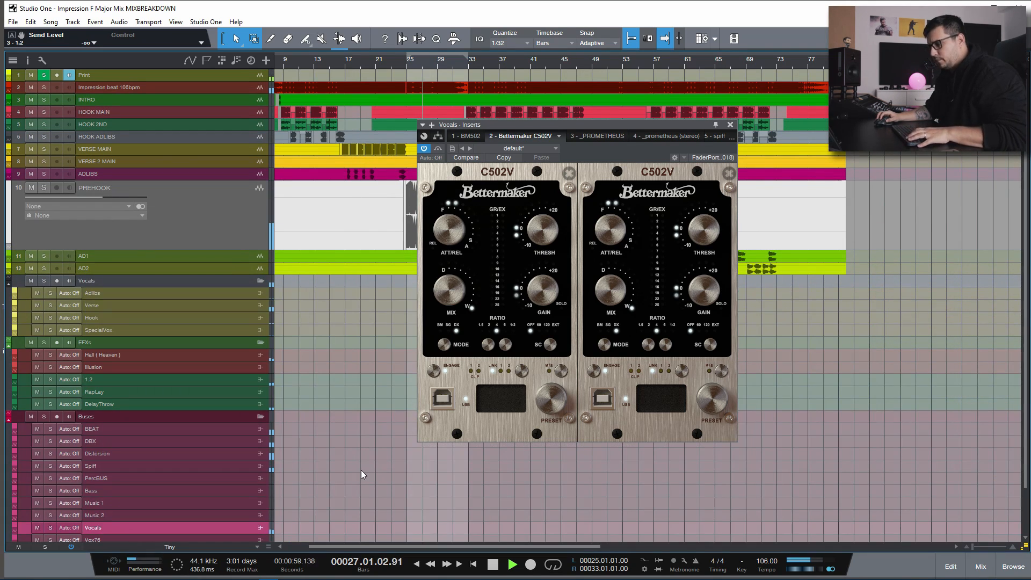
key(z)
click(170, 547)
click(172, 489)
scroll(494, 66, down, 4)
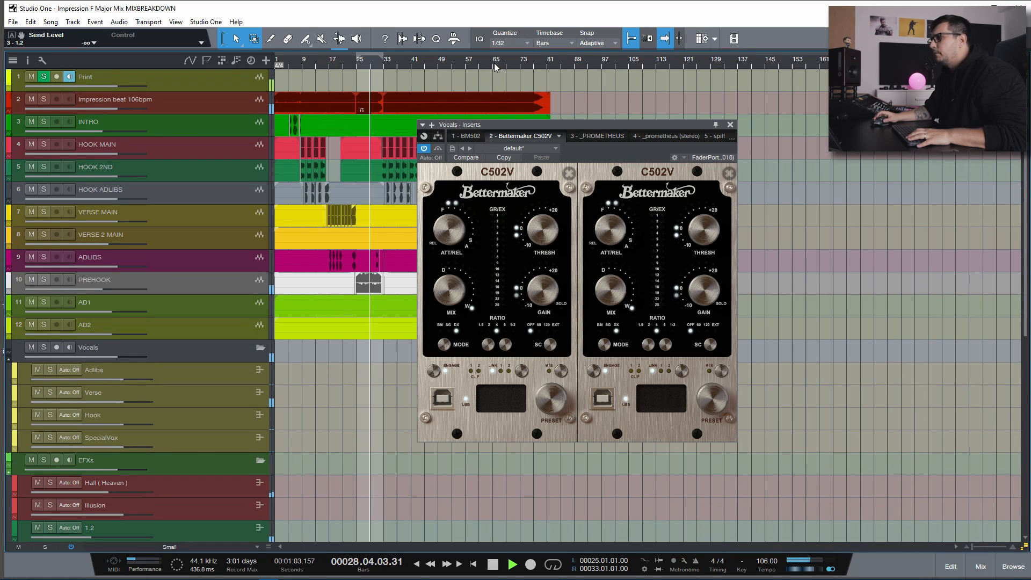
- Audition the mix from around bar 33 while reviewing the attack/release and mix settings of the Bettermaker C502V
click(387, 64)
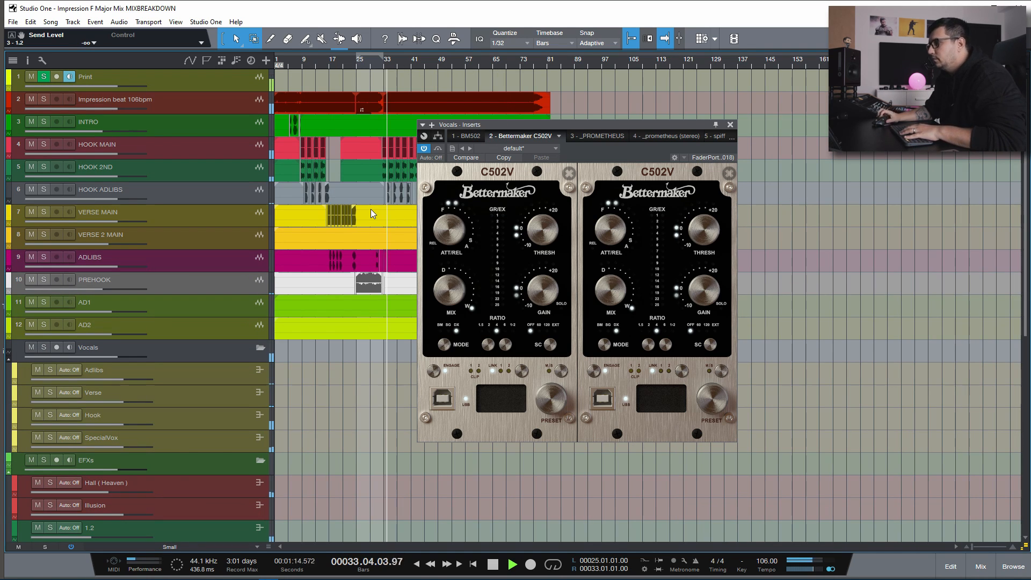
mouse_move(443, 257)
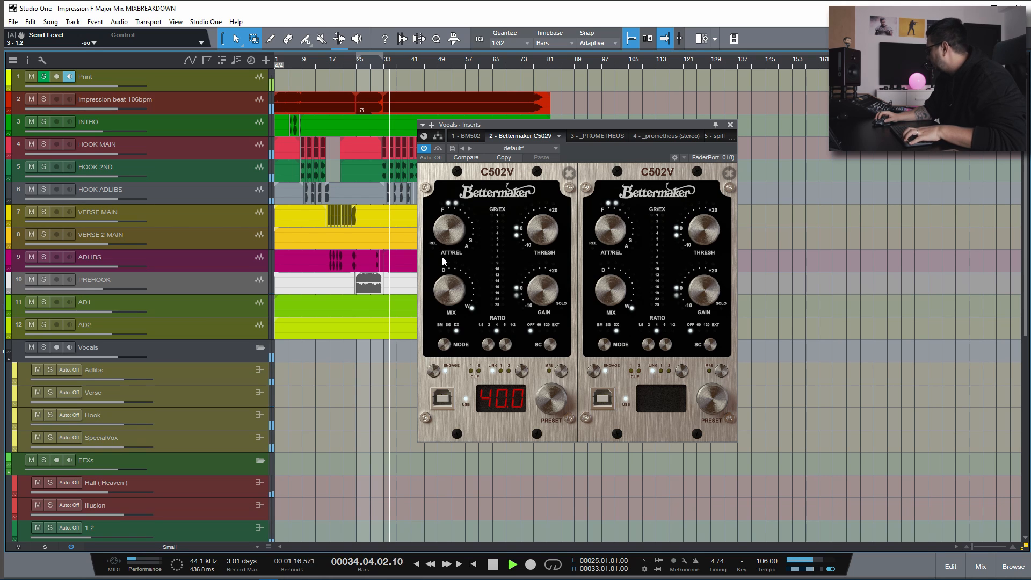
mouse_move(474, 290)
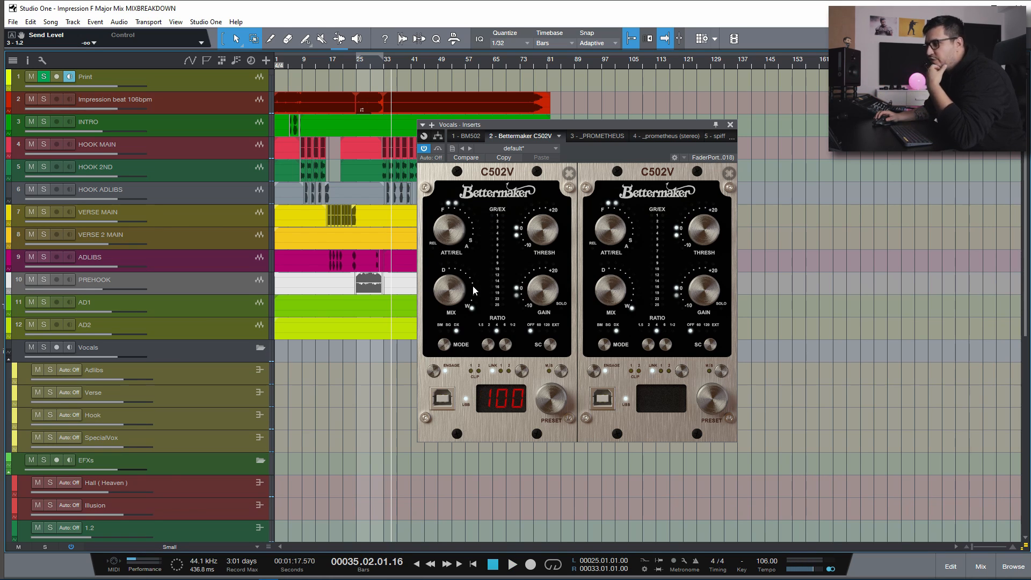
- Show the mixer, activate and open the _prometheus (stereo) insert on the Vocals bus, and play from bar 34
key(F3)
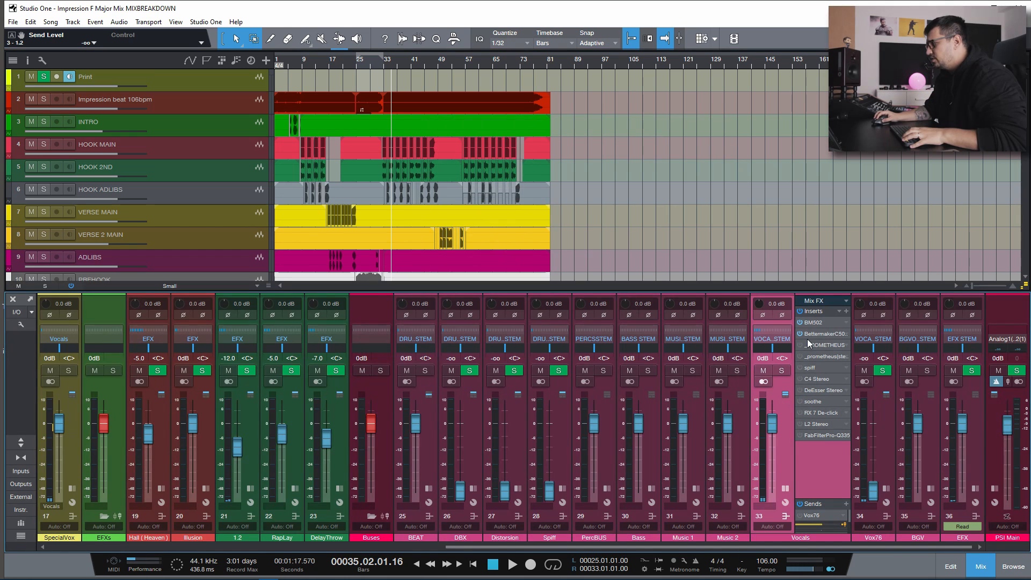
click(803, 356)
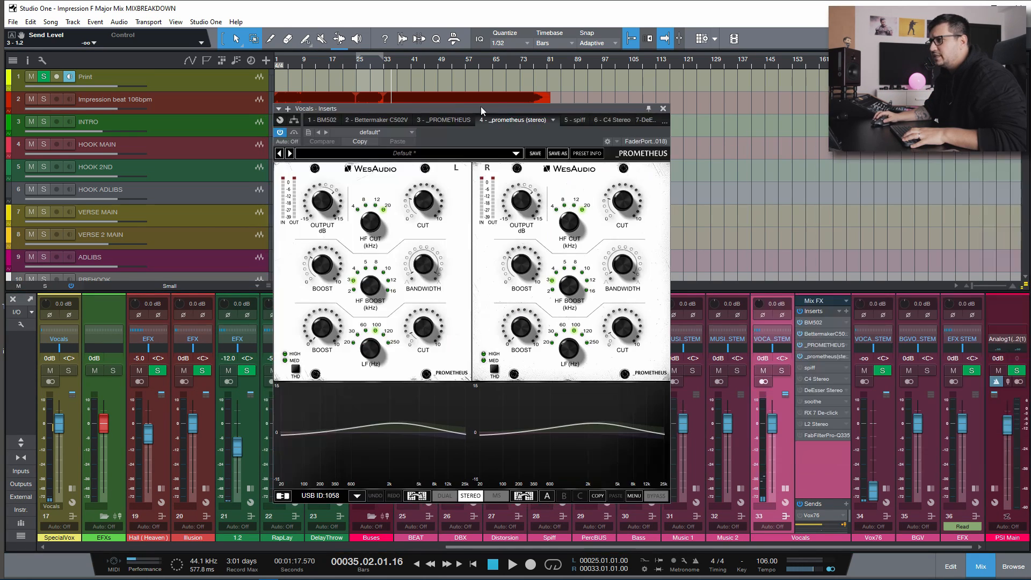
click(355, 66)
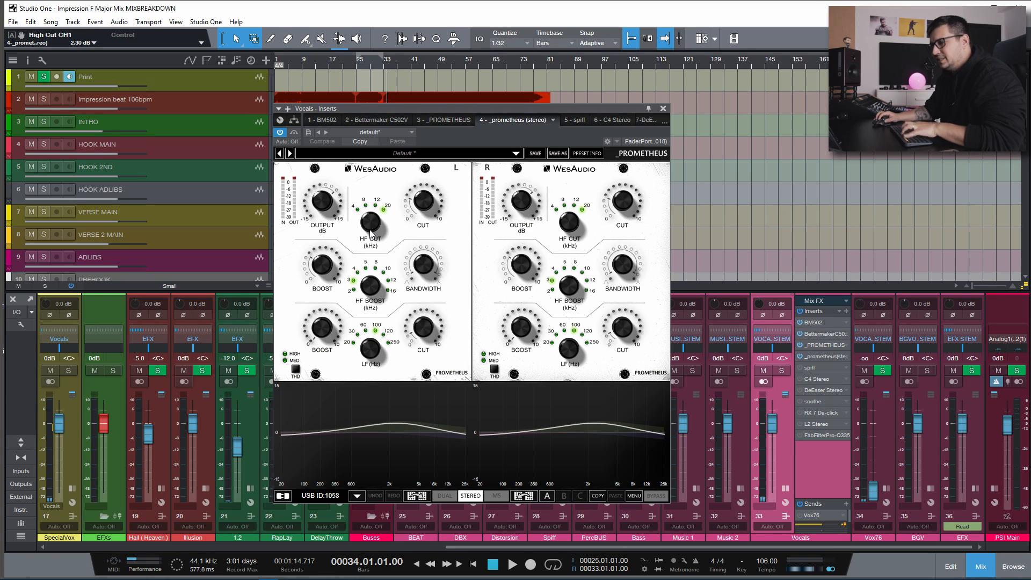
key(space)
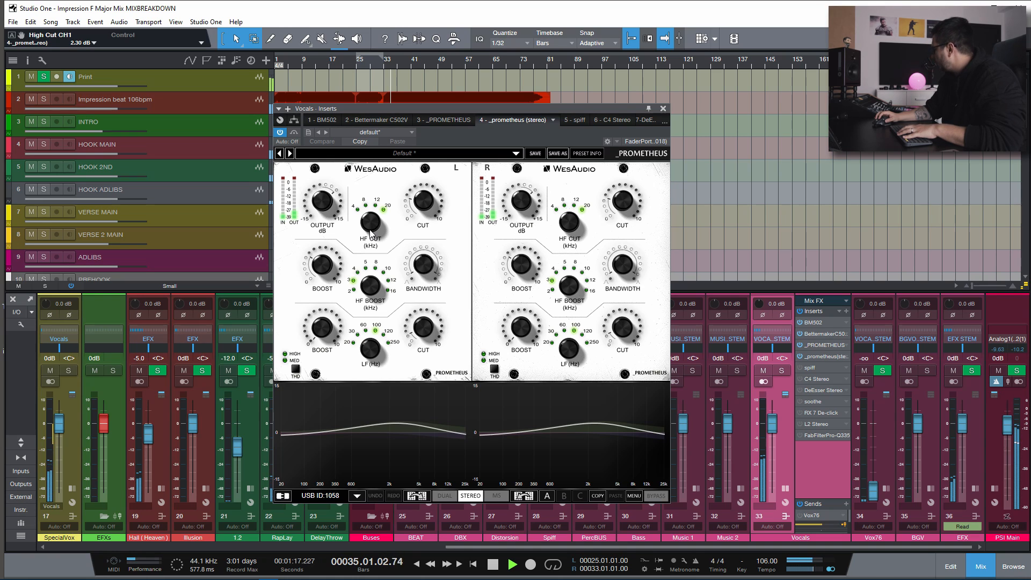
- Compare the playing vocals with _prometheus (stereo) bypassed and active, leave it active and close its window
click(292, 134)
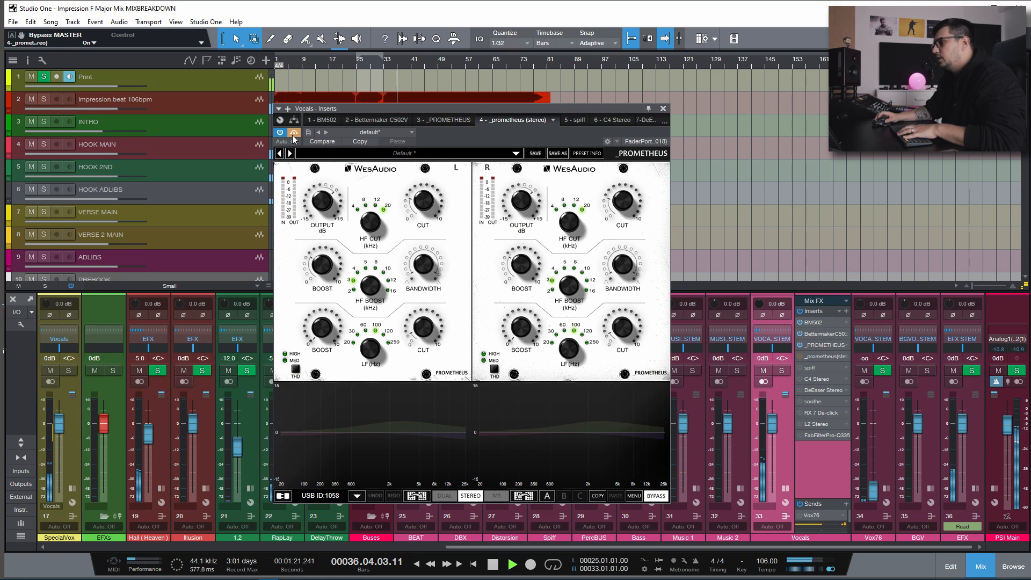
click(292, 134)
key(space)
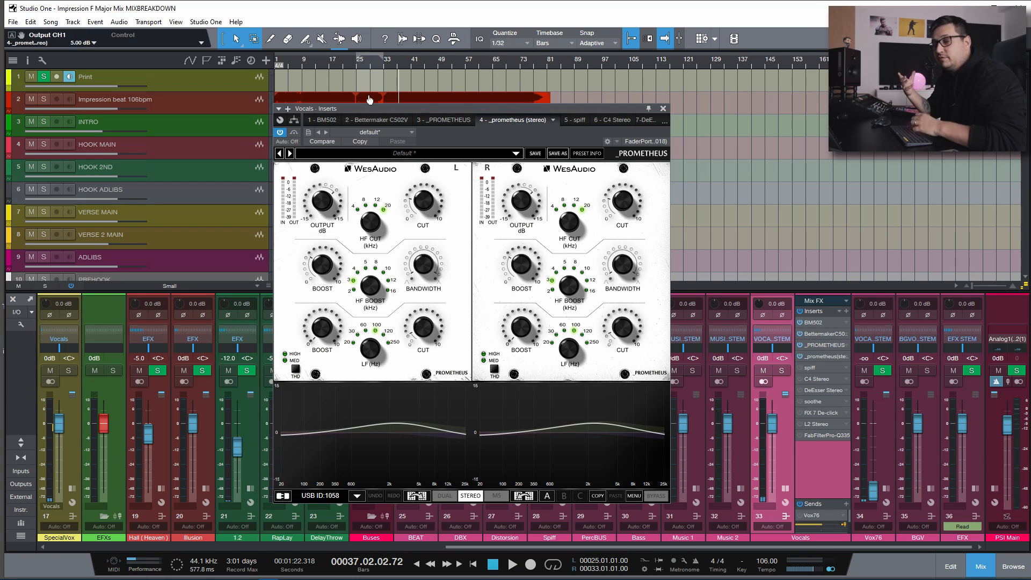
key(space)
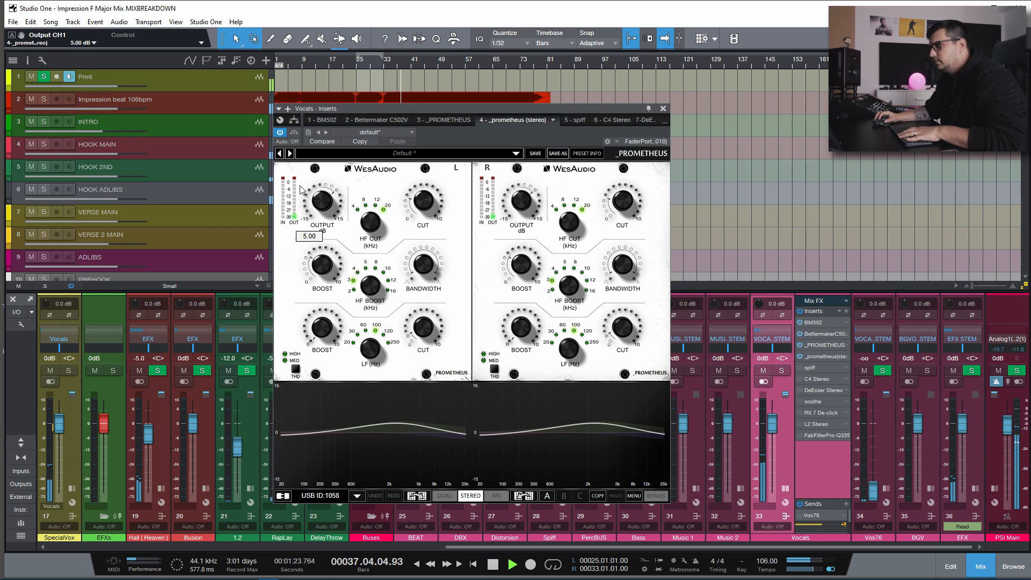
click(295, 131)
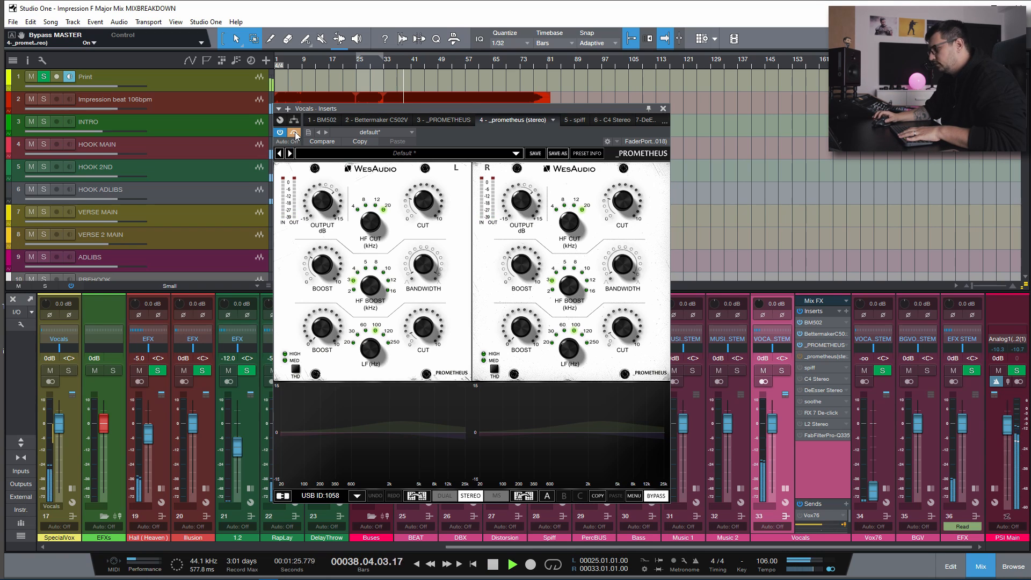
click(295, 131)
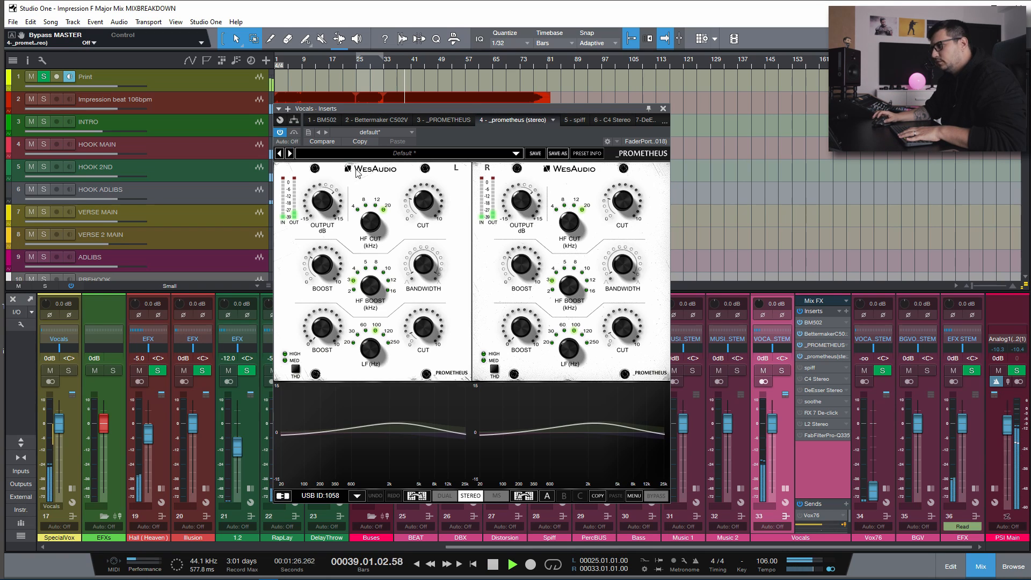
click(663, 110)
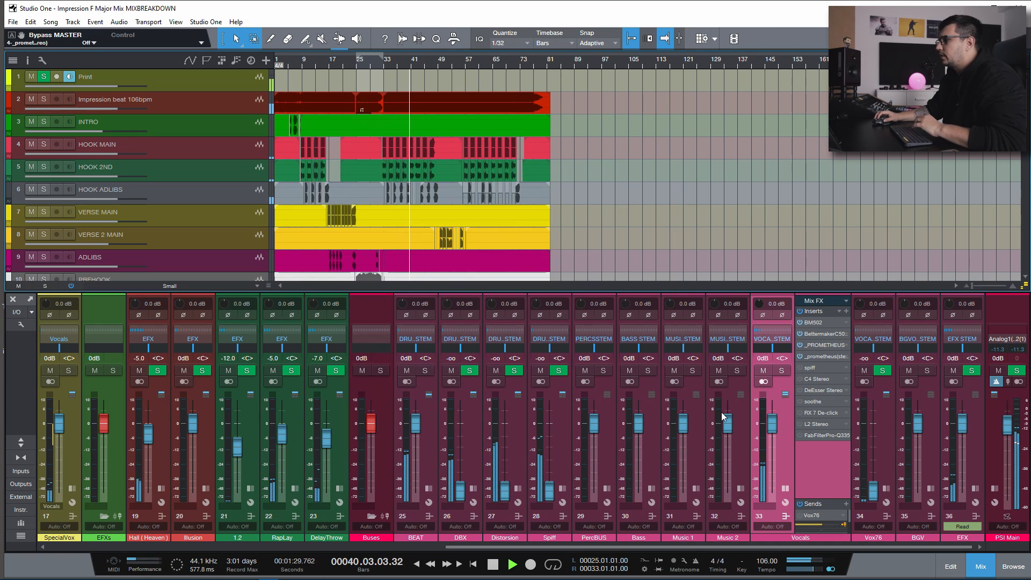
- Activate the spiff insert on the Vocals bus, briefly audition the bus in solo, and unsolo it
mouse_move(722, 415)
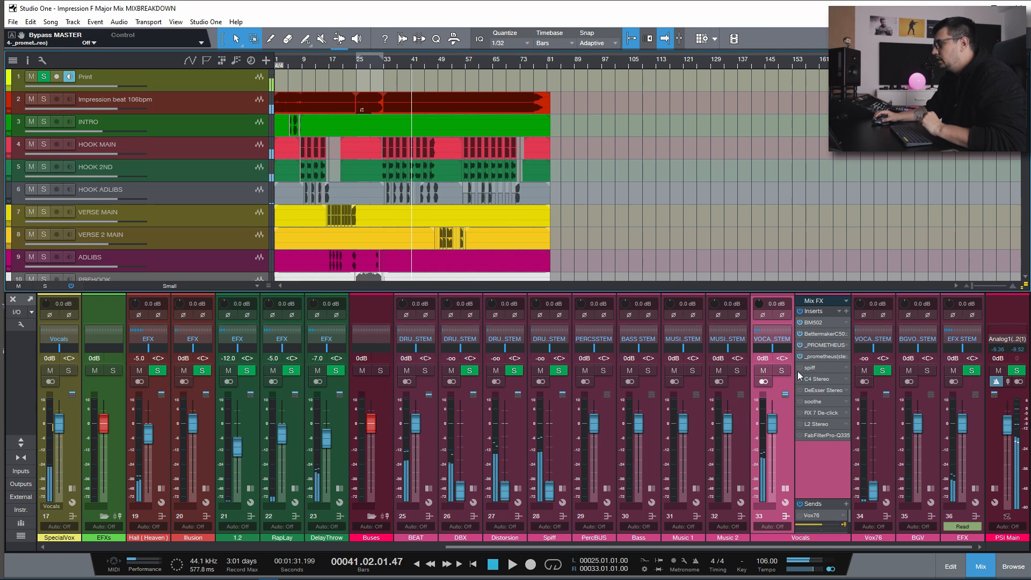
click(816, 369)
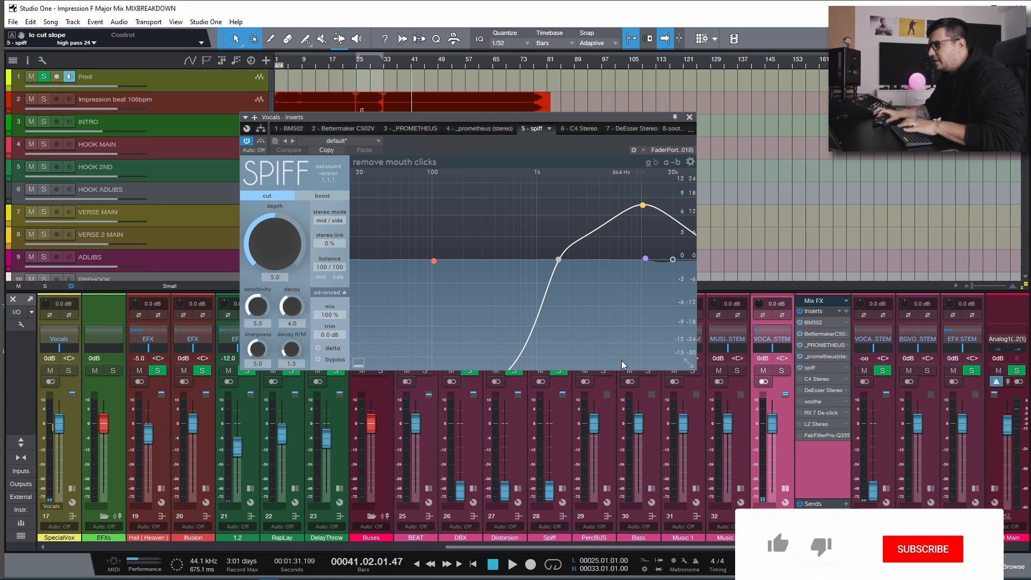
key(space)
click(781, 371)
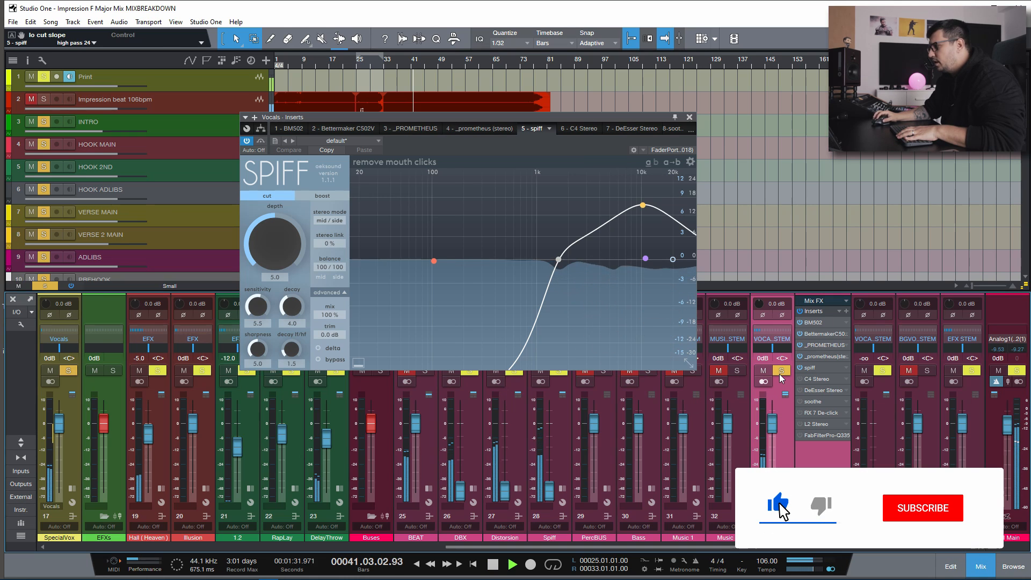
click(781, 371)
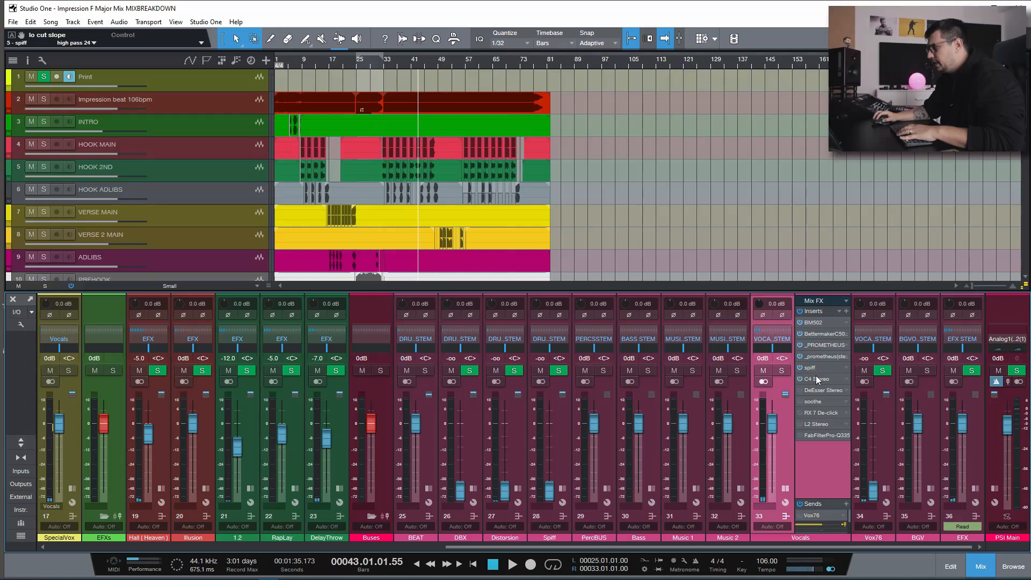
- Activate the C4 Stereo multiband processor on the Vocals bus and audition the mix through it from bar 43
click(816, 377)
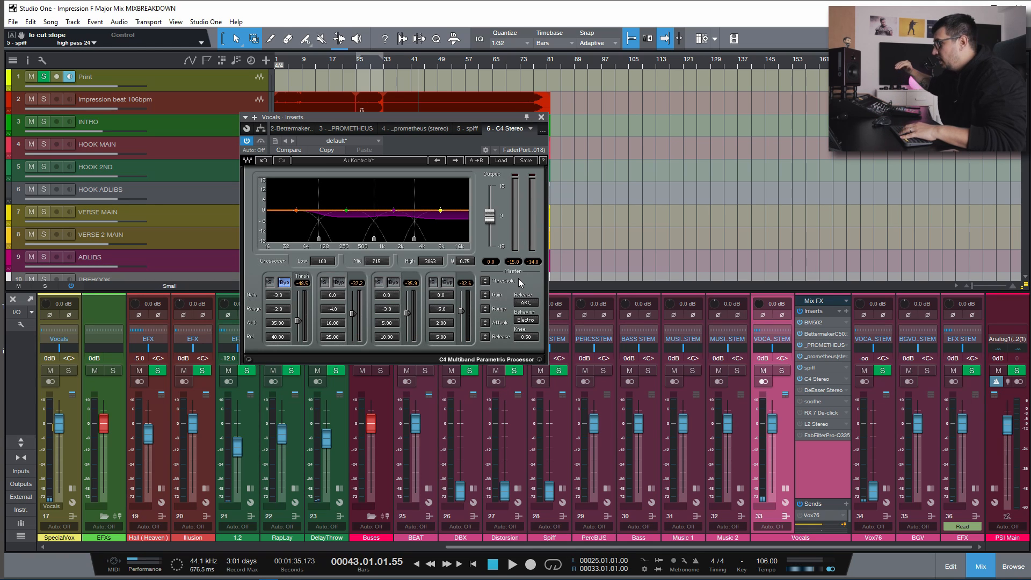
key(space)
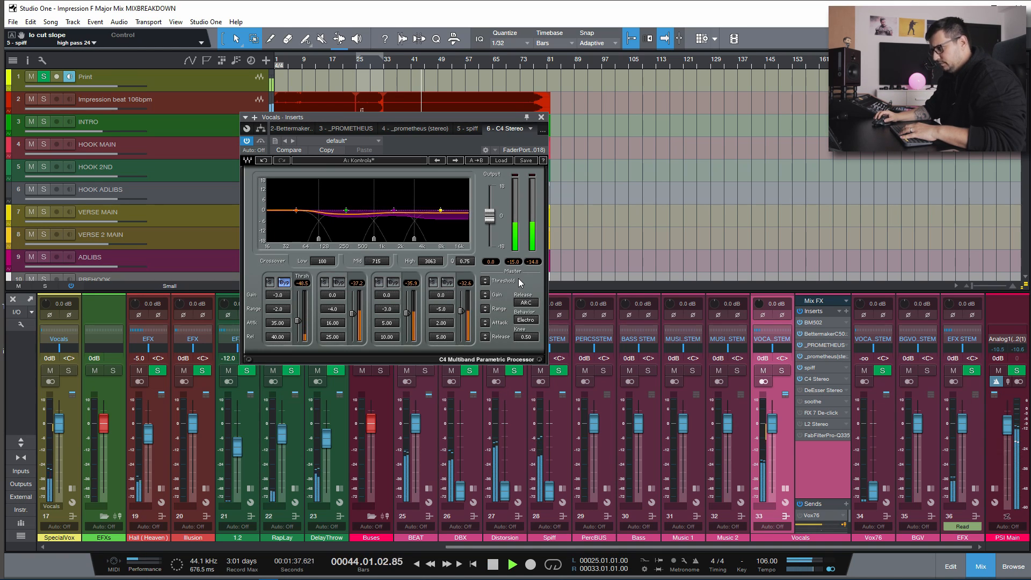
key(space)
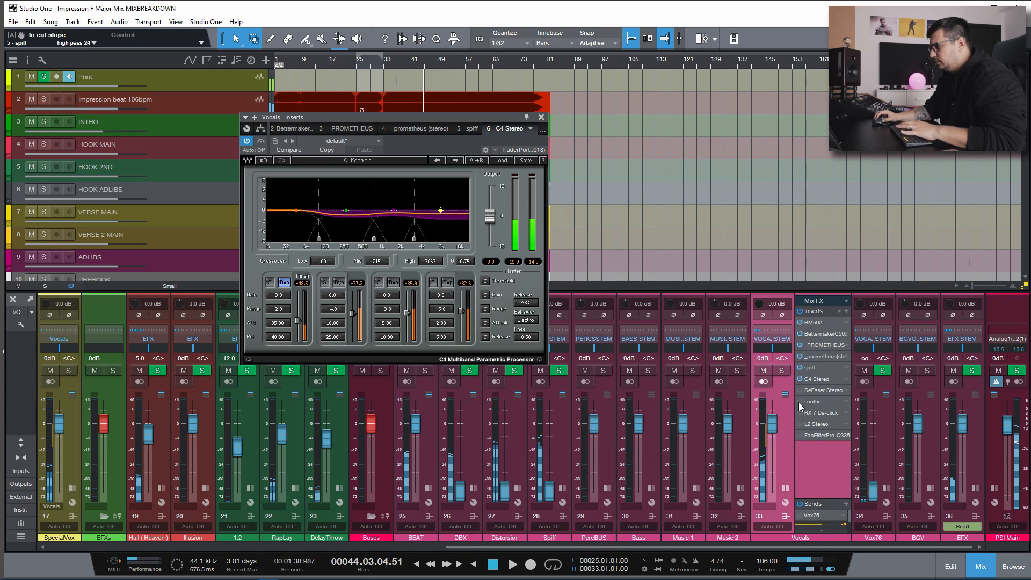
- Activate the DeEsser Stereo on the Vocals bus and audition it from around bar 24
click(799, 390)
click(351, 69)
key(space)
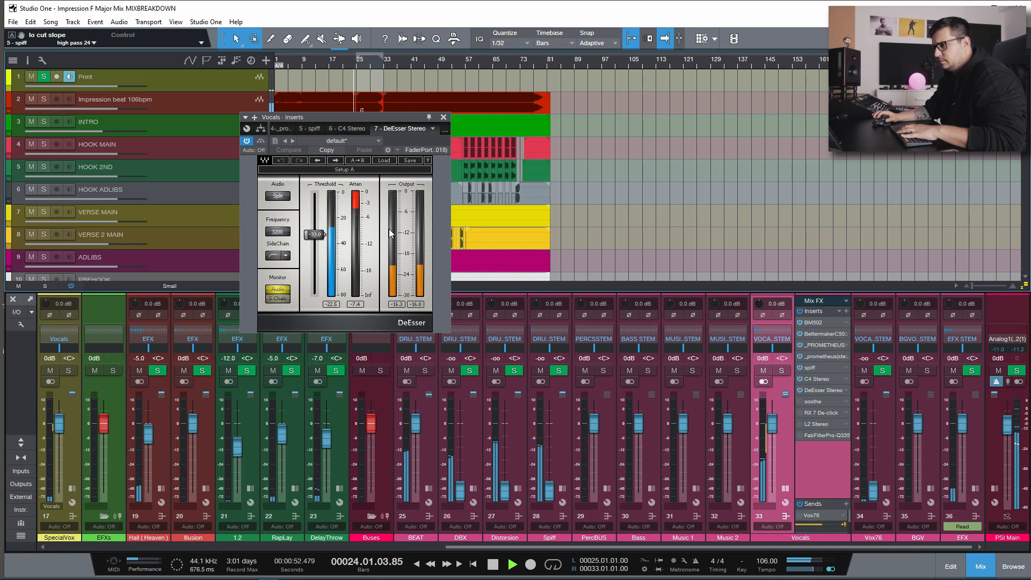
key(space)
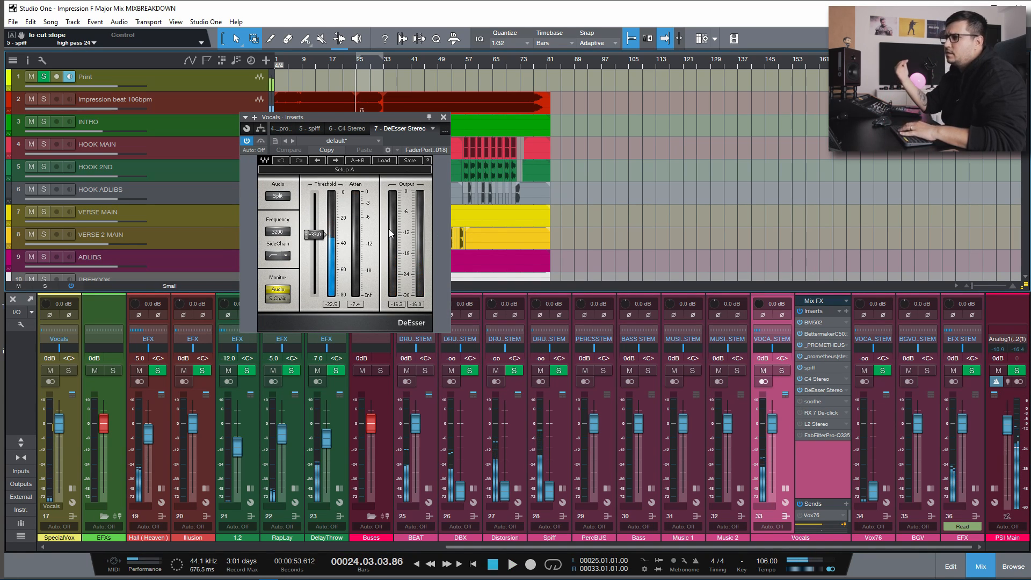
- Activate soothe and L2 Stereo on the Vocals bus, audition the soloed vocals through the L2, and close the plug-in window
click(800, 401)
key(space)
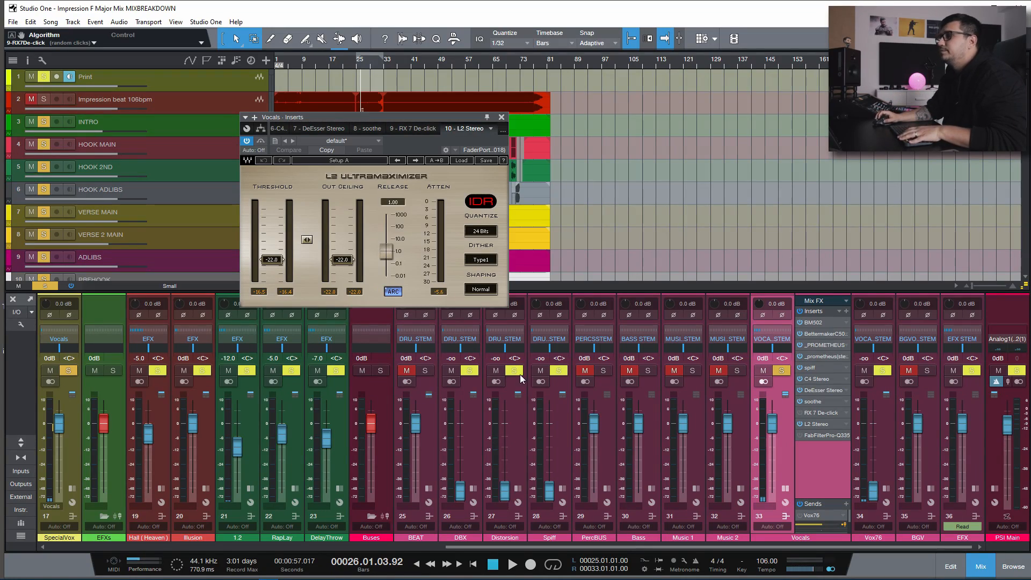
key(space)
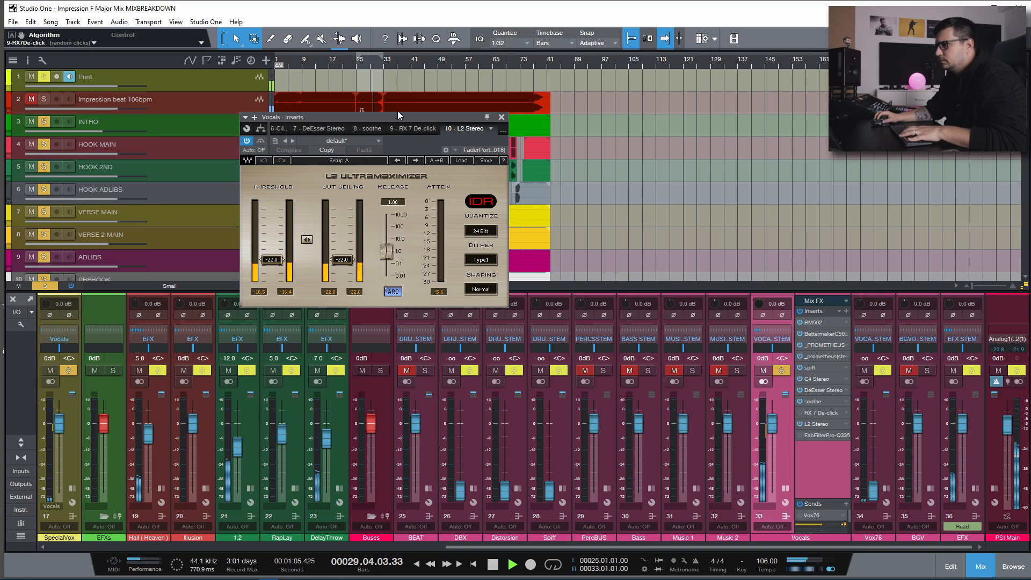
click(386, 65)
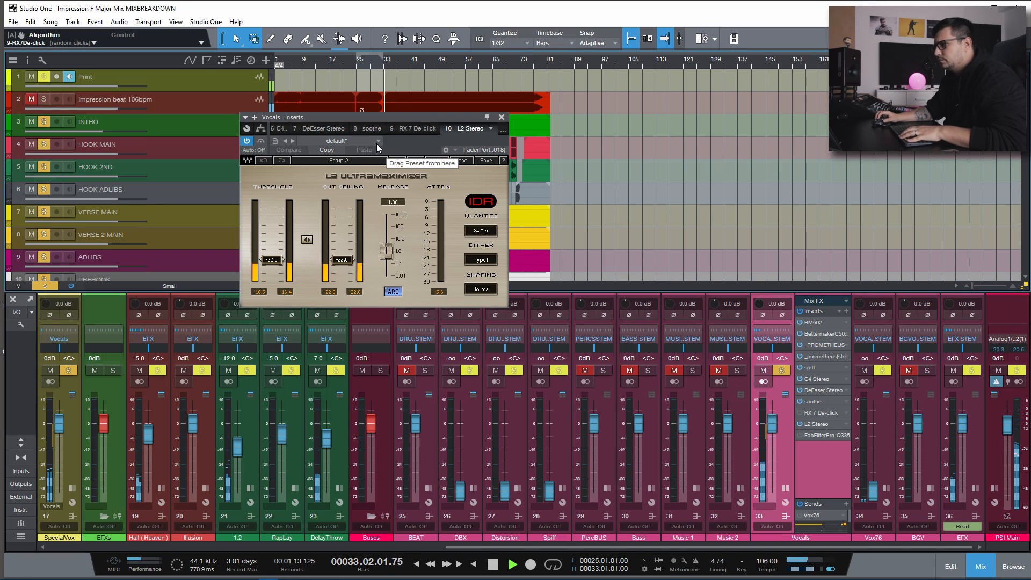
key(space)
click(501, 118)
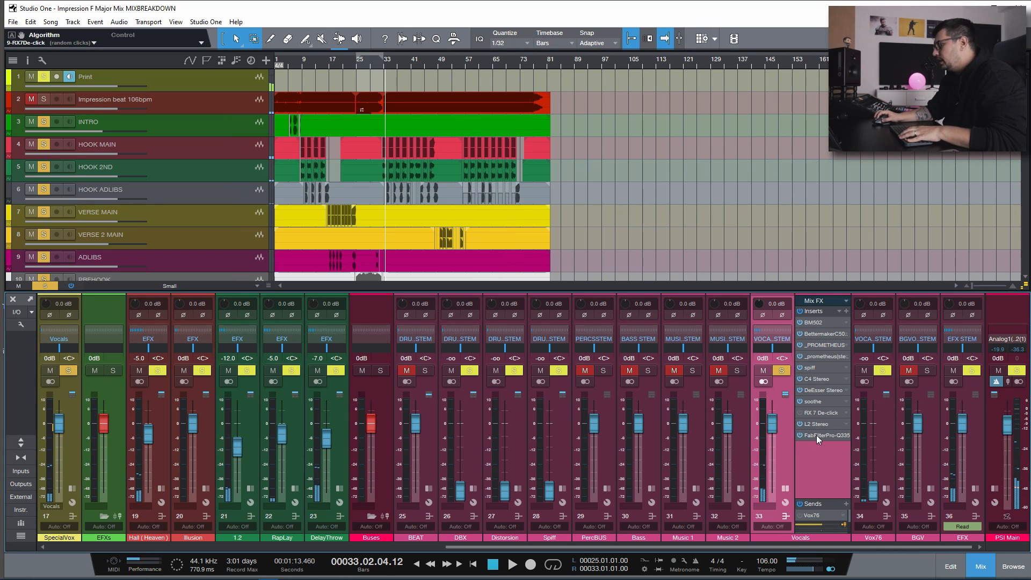
- Open the FabFilter Pro-Q 3 on the Vocals bus and review its low cut and EQ bands while the soloed vocals play
click(827, 435)
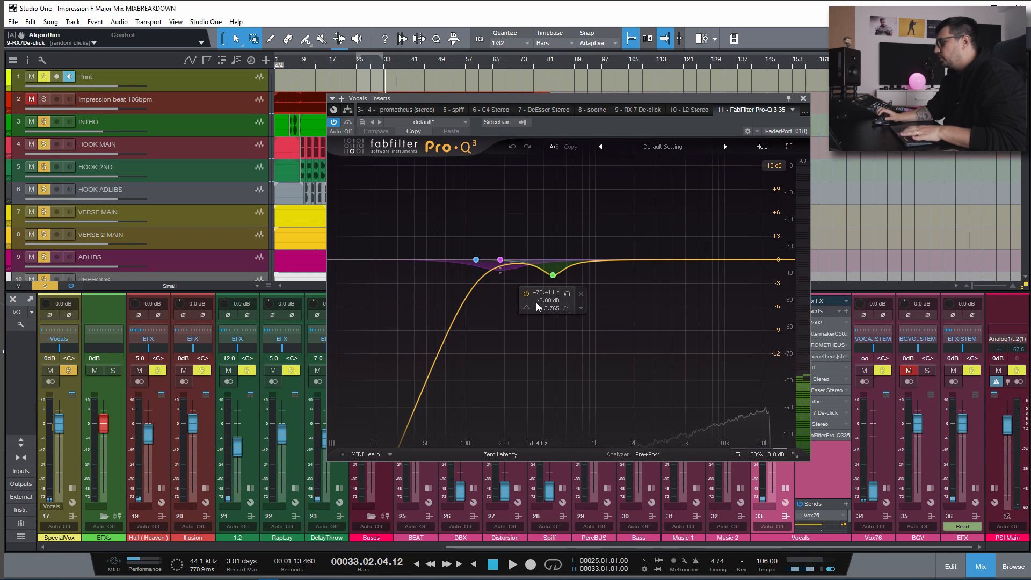
key(space)
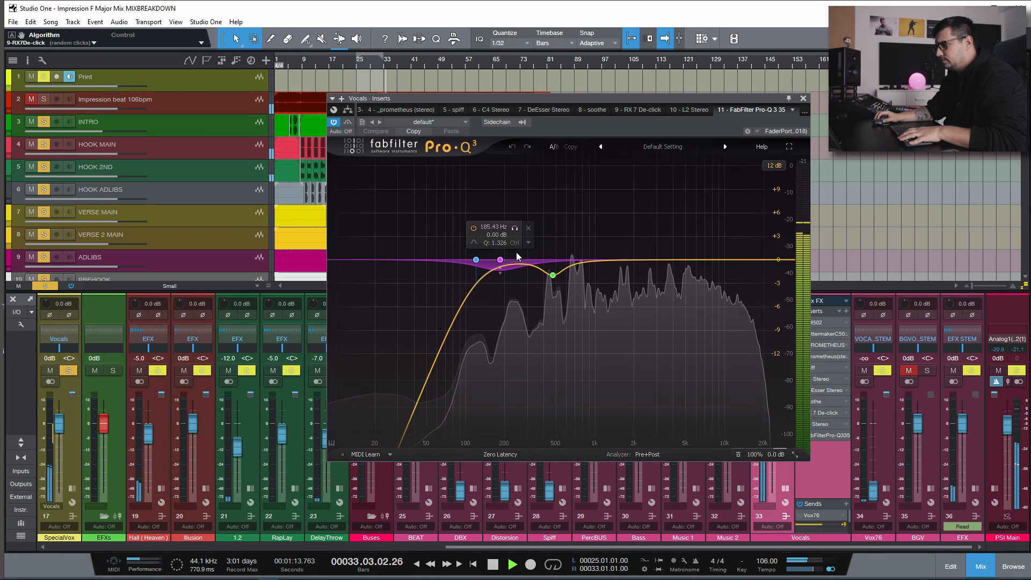
key(space)
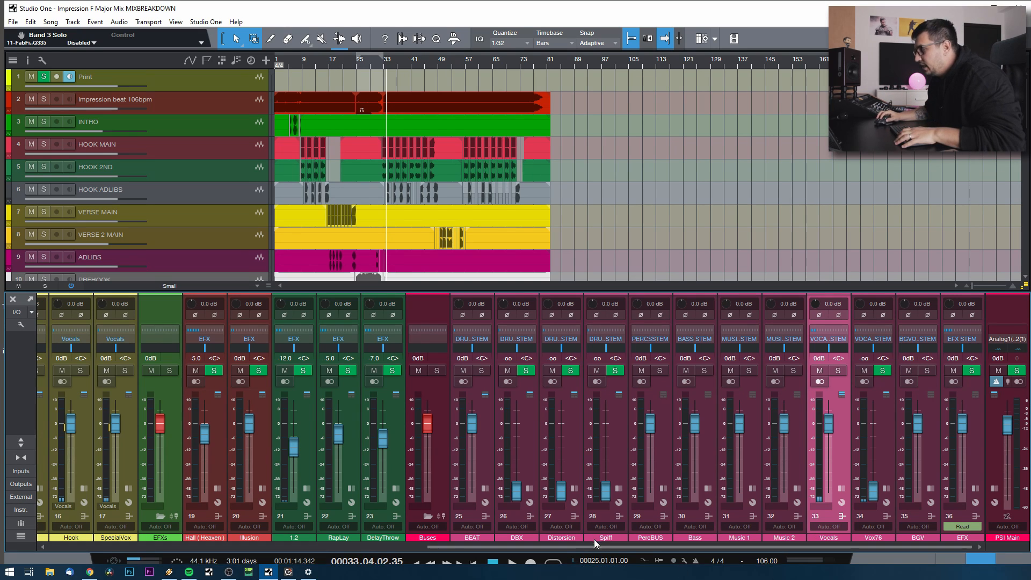
- Expand the Impression beat 106bpm channel and open its smartComp insert to review the sidechain ducking settings
drag(591, 549, 207, 549)
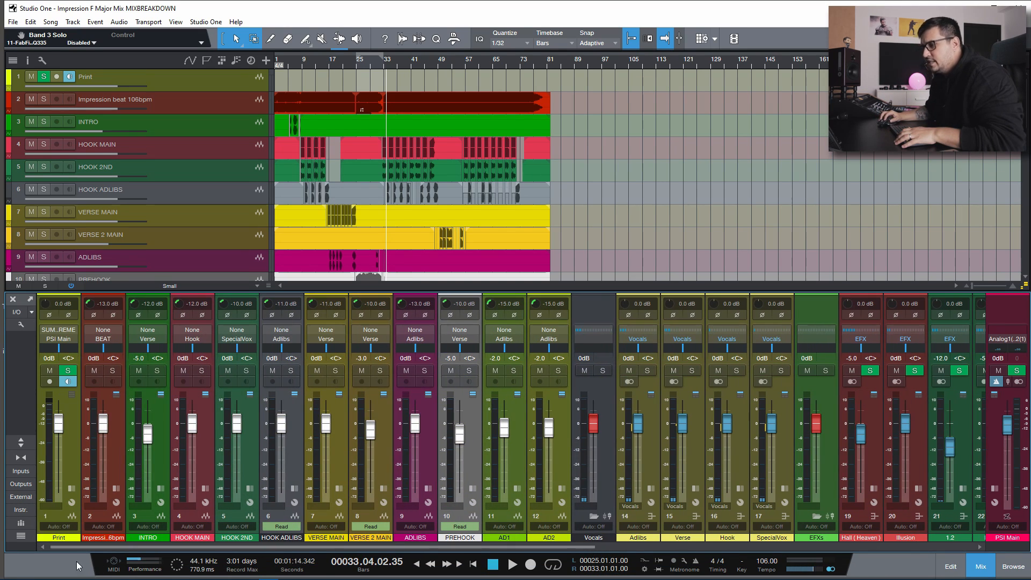
click(116, 488)
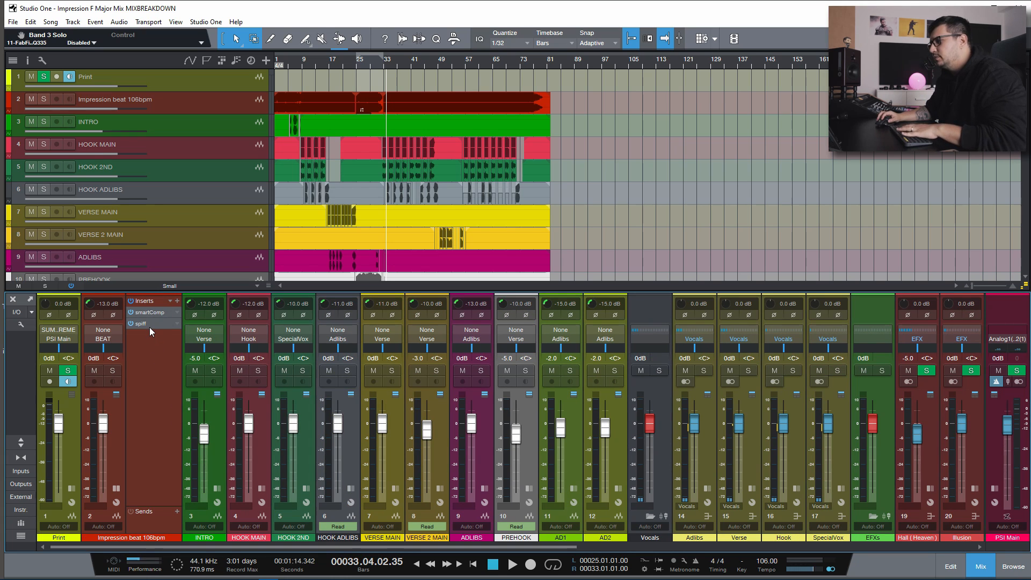
click(148, 313)
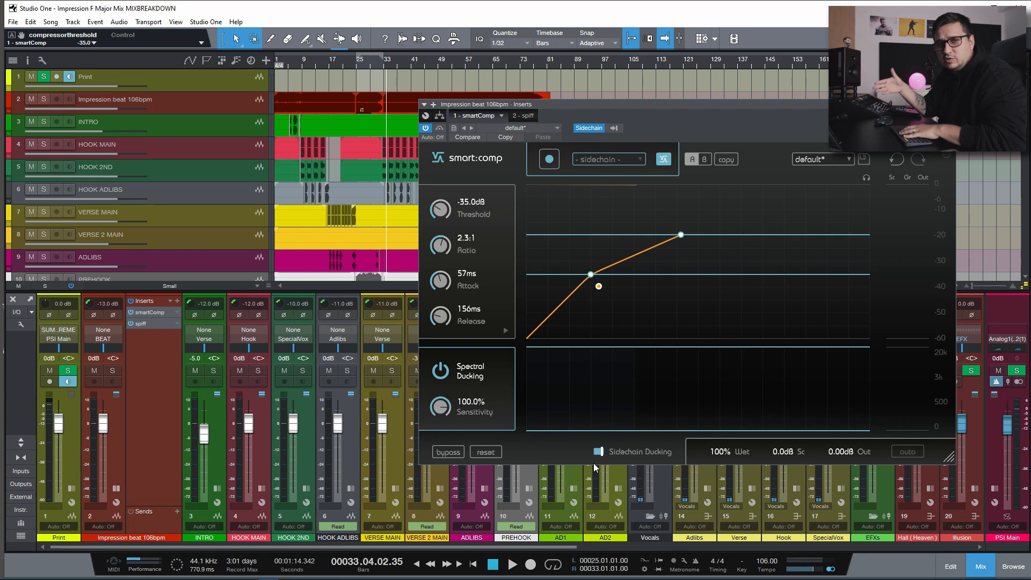
drag(657, 121, 411, 136)
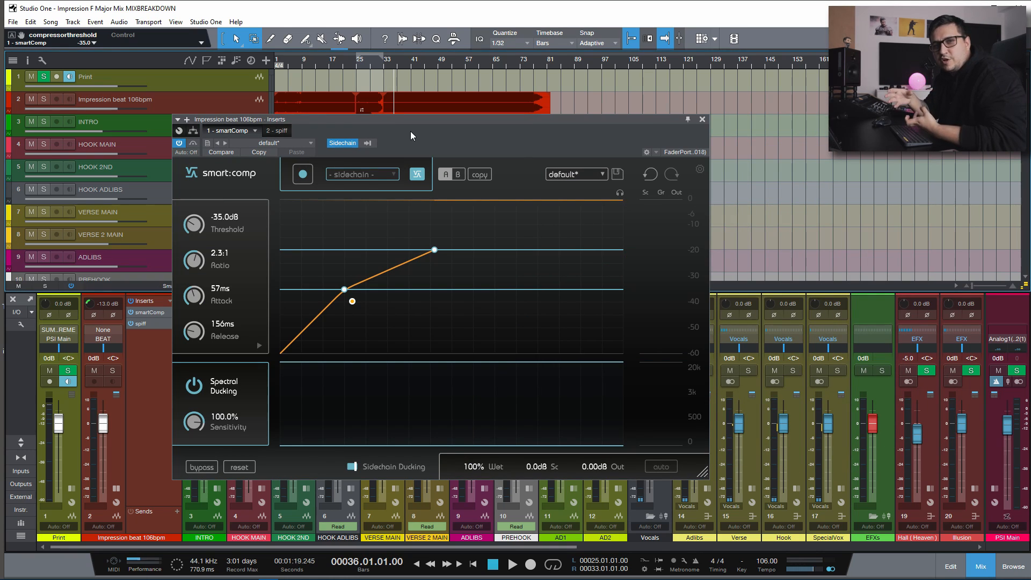
- Play the song with the smartComp's sidechain gain raised to 24 dB to exaggerate the beat's ducking, and reset the gain
key(space)
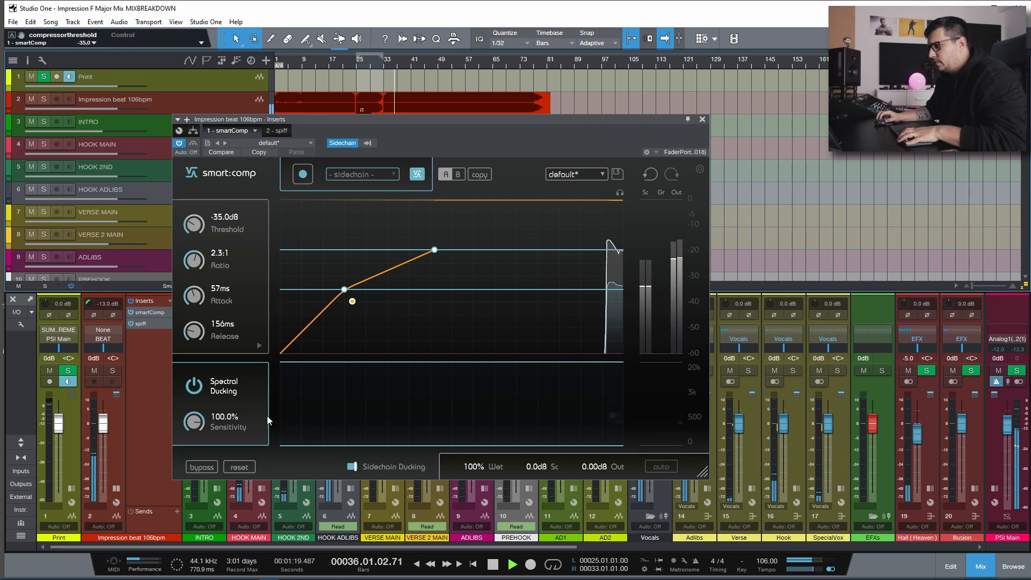
drag(536, 468, 558, 137)
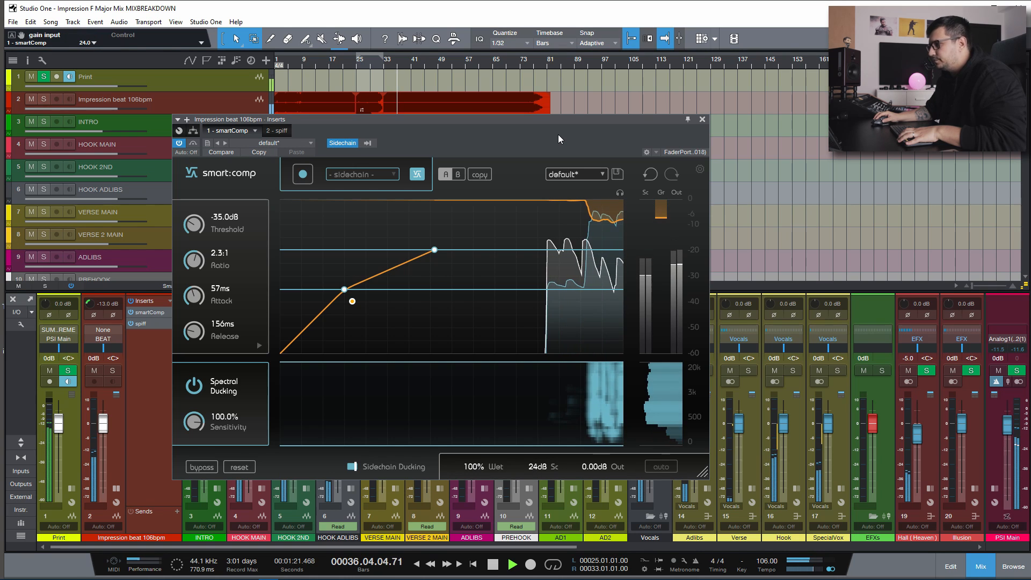
double_click(552, 454)
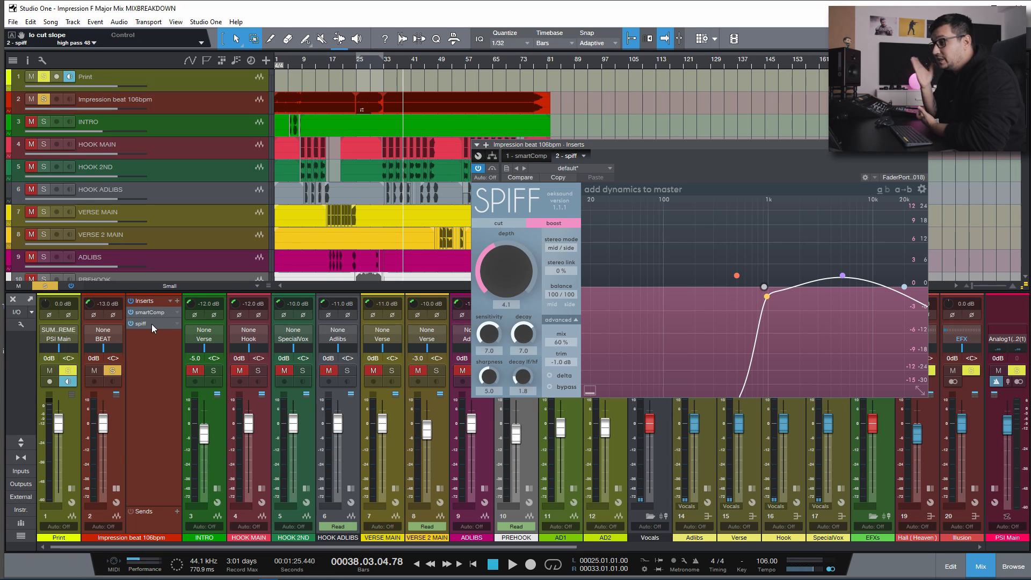
- Audition the soloed beat through spiff's delta monitoring, switch delta off, and undo the last three plug-in changes
click(549, 375)
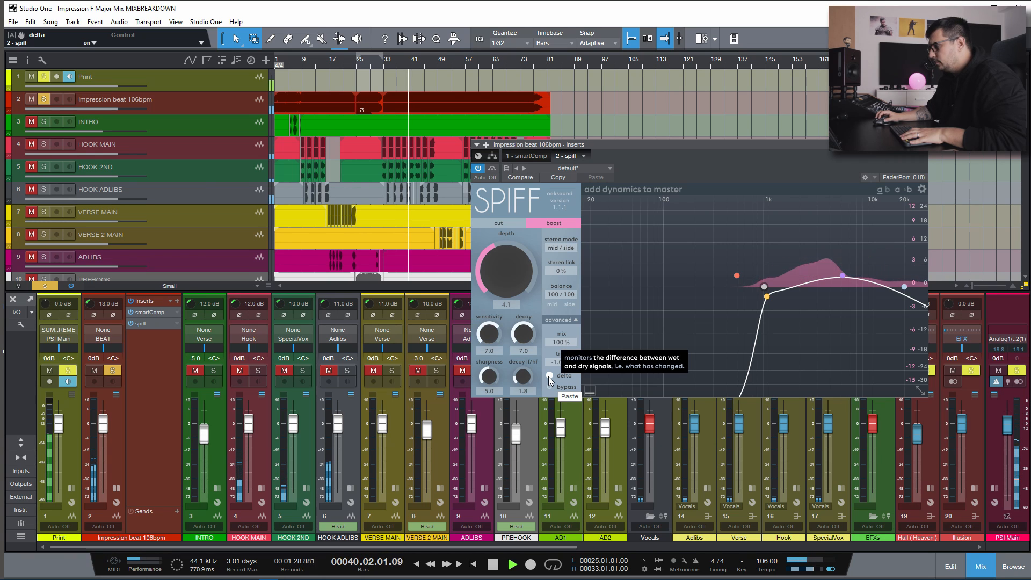
click(549, 376)
key(ctrl+z)
key(ctrl+z)
key(ctrl+z)
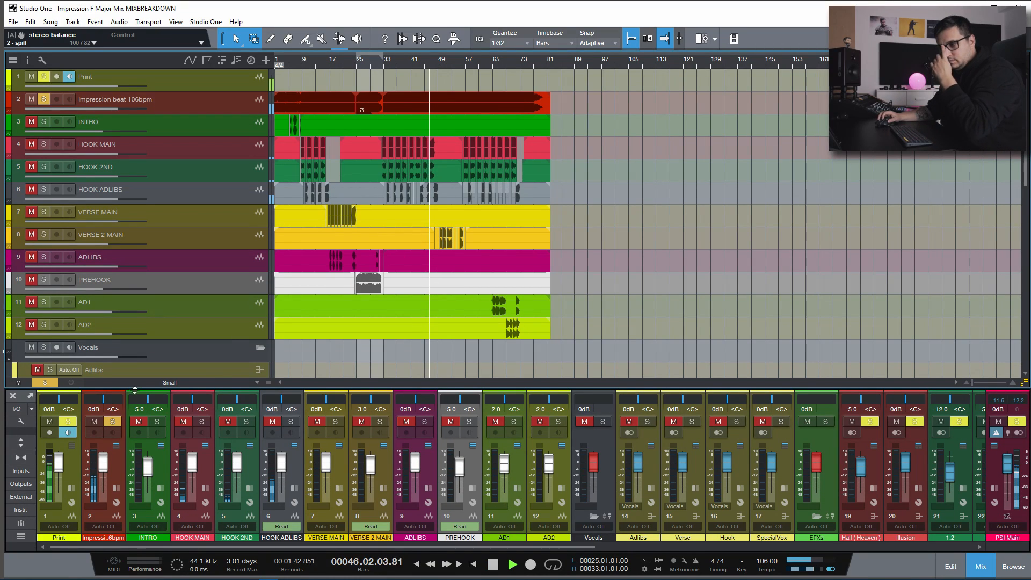
- Clear the solos on all channels, listen to the full mix, and stop playback
click(44, 382)
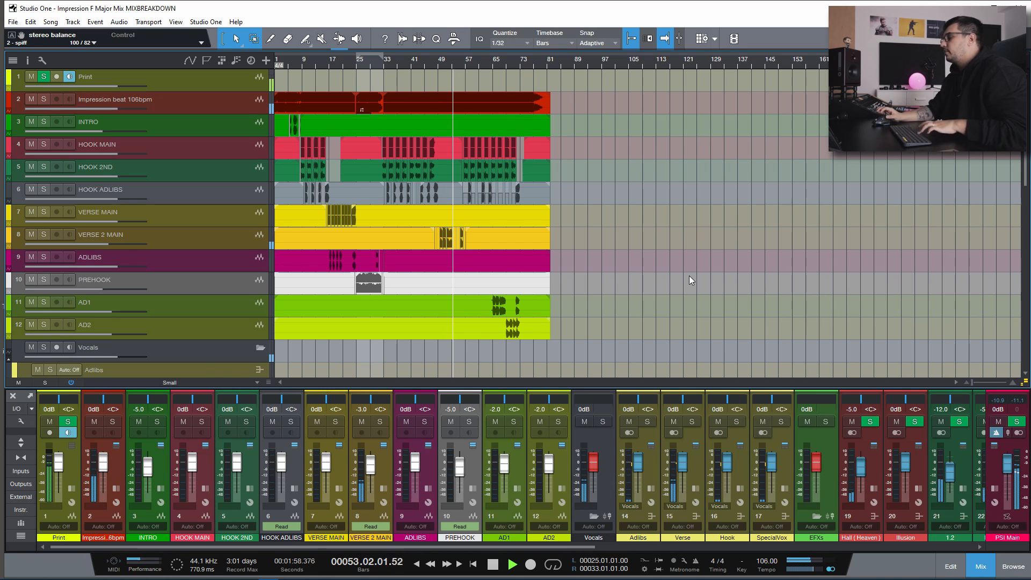
key(space)
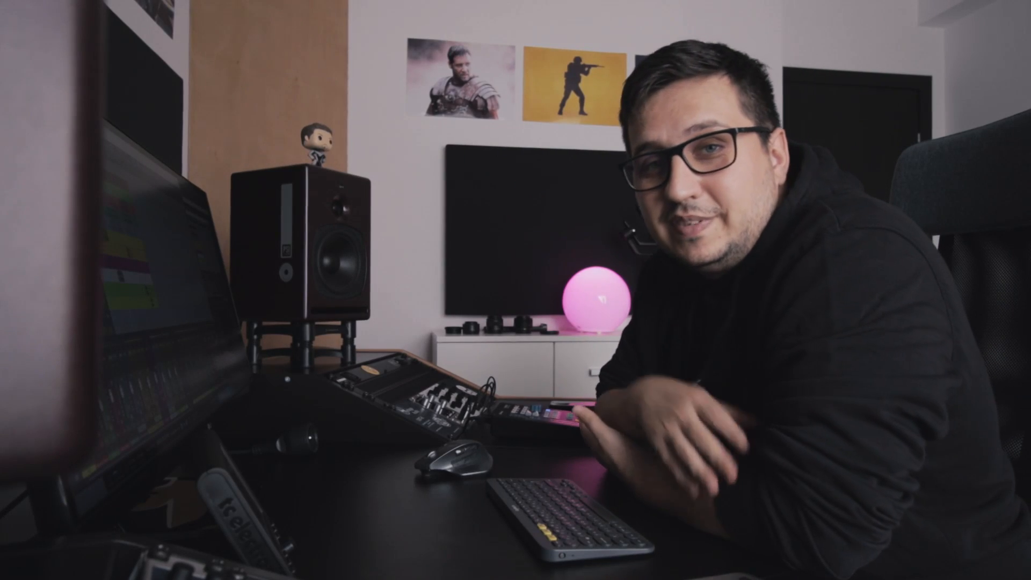